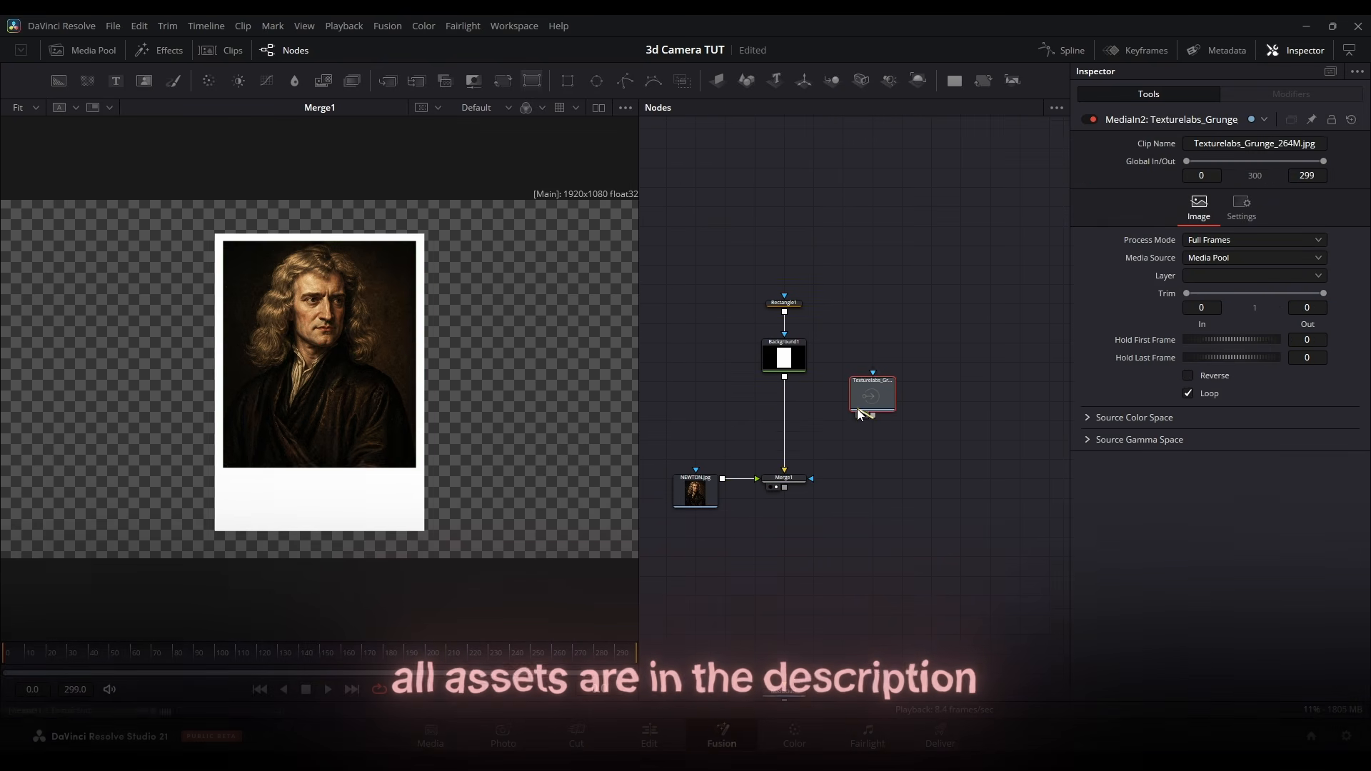
Merge the grunge texture onto the white card at 0.11 blend, masked by the background, and colour-correct it to cream
left_click_drag(857, 409, 888, 452)
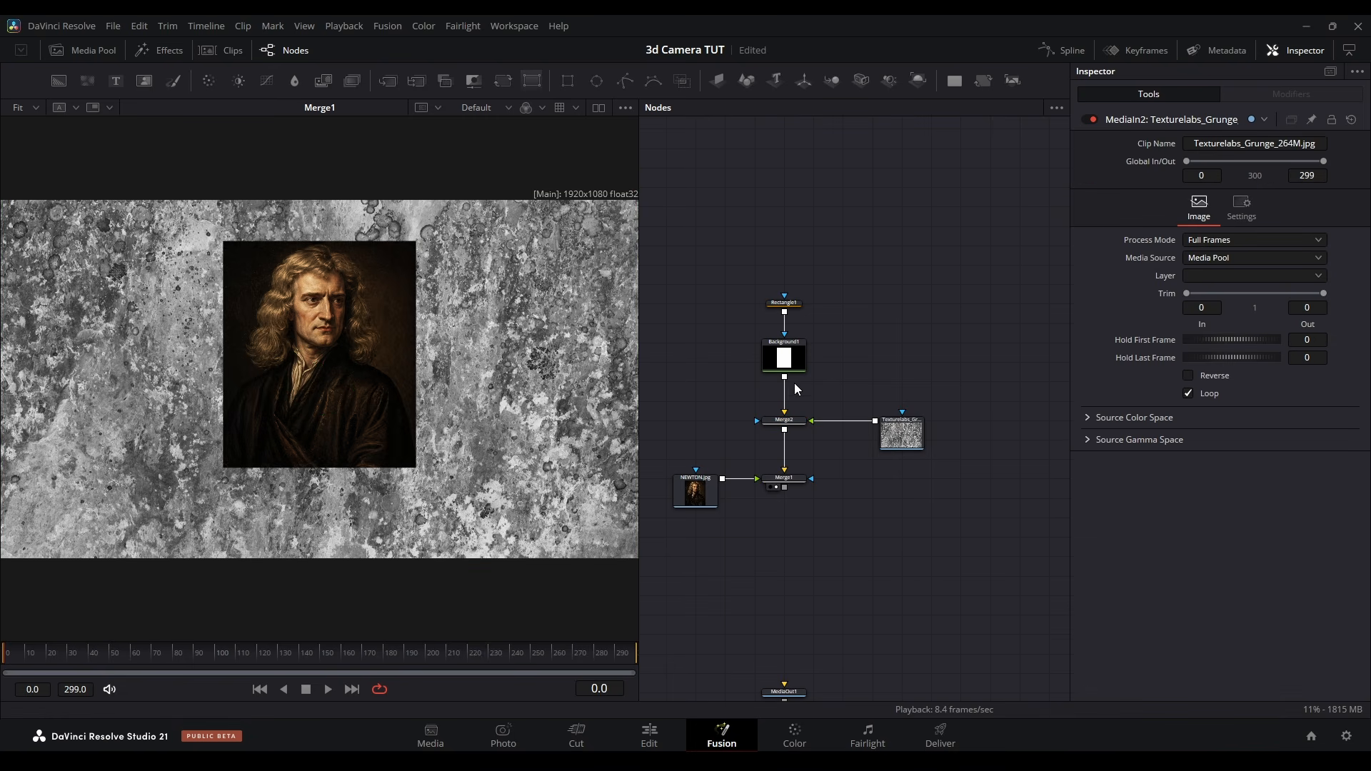
left_click_drag(784, 377, 785, 420)
left_click(784, 420)
left_click(1200, 376)
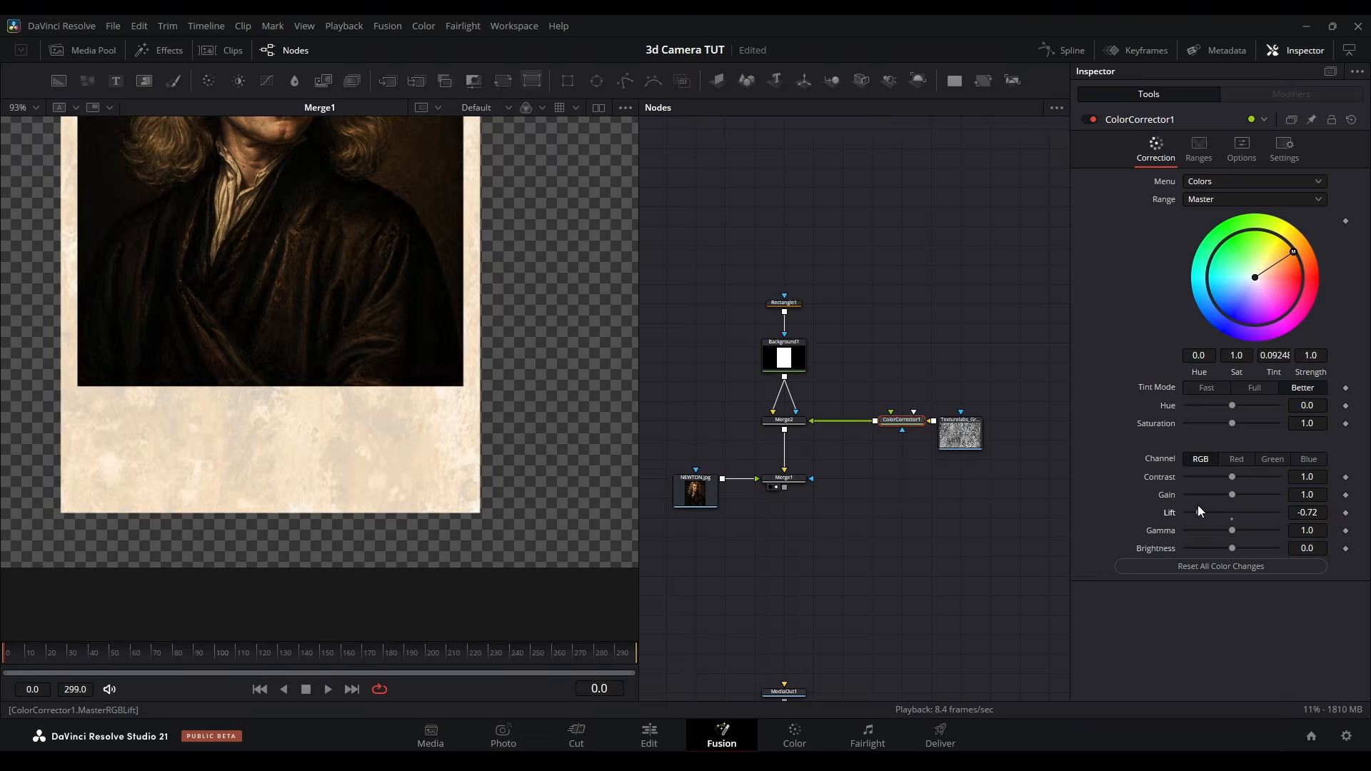
left_click_drag(1198, 504, 1186, 508)
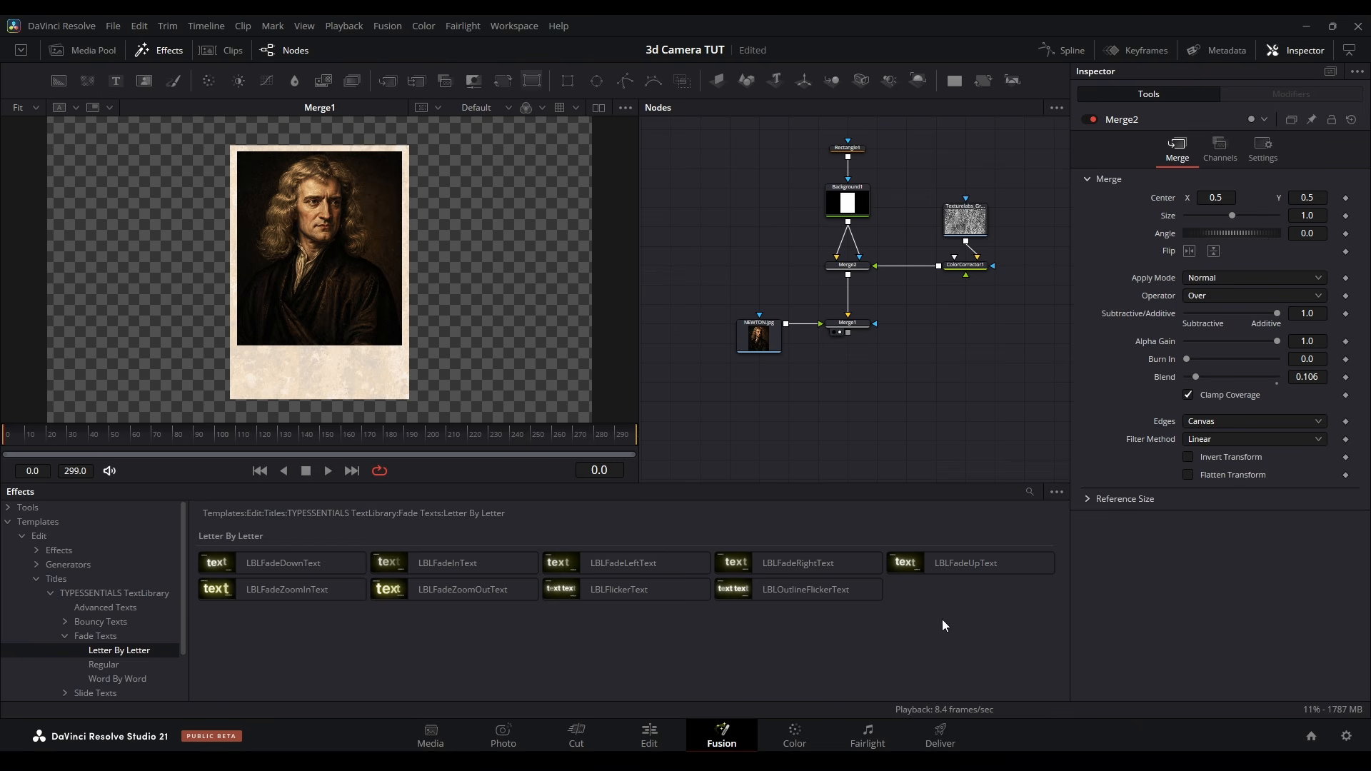
Add the LBLFadeUpText title to the node graph and merge it over the photo card
left_click(981, 564)
left_click_drag(770, 396, 770, 398)
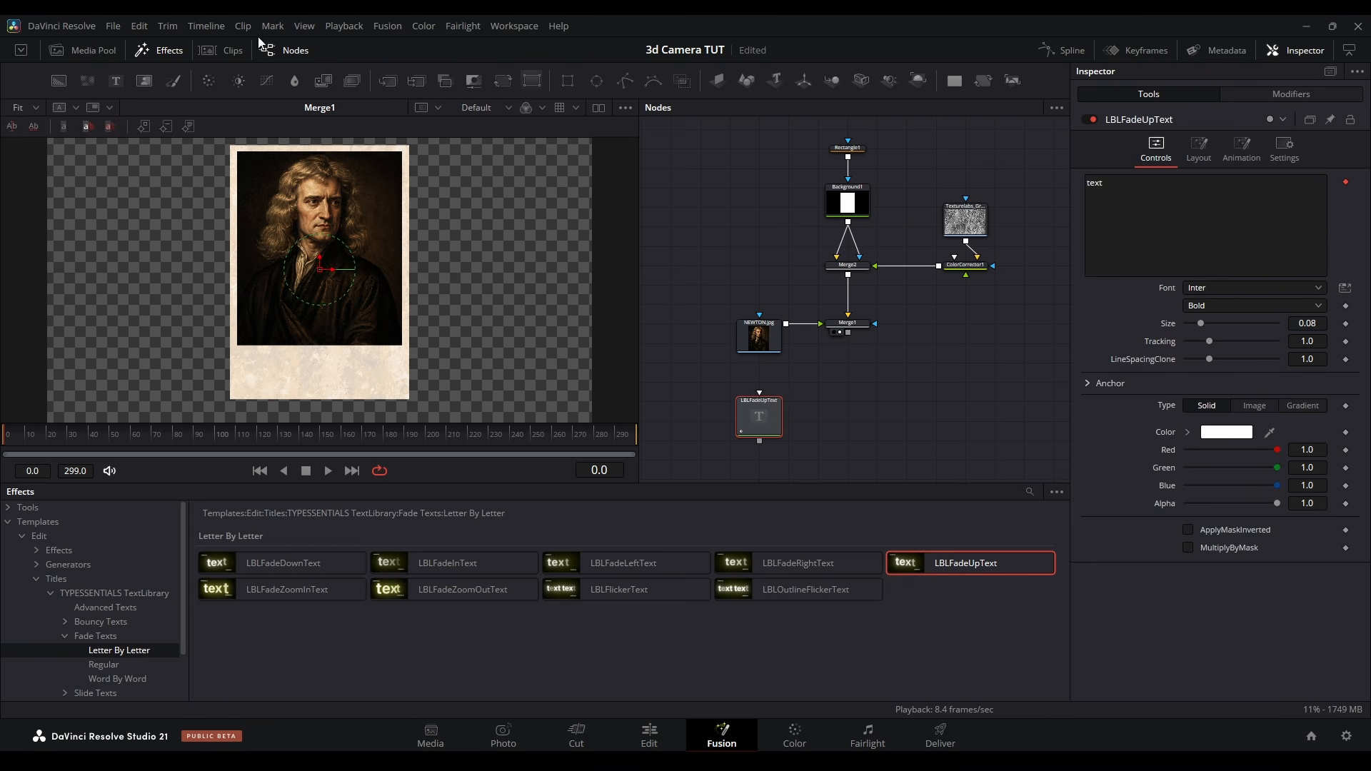
left_click(161, 48)
left_click_drag(763, 441, 847, 333)
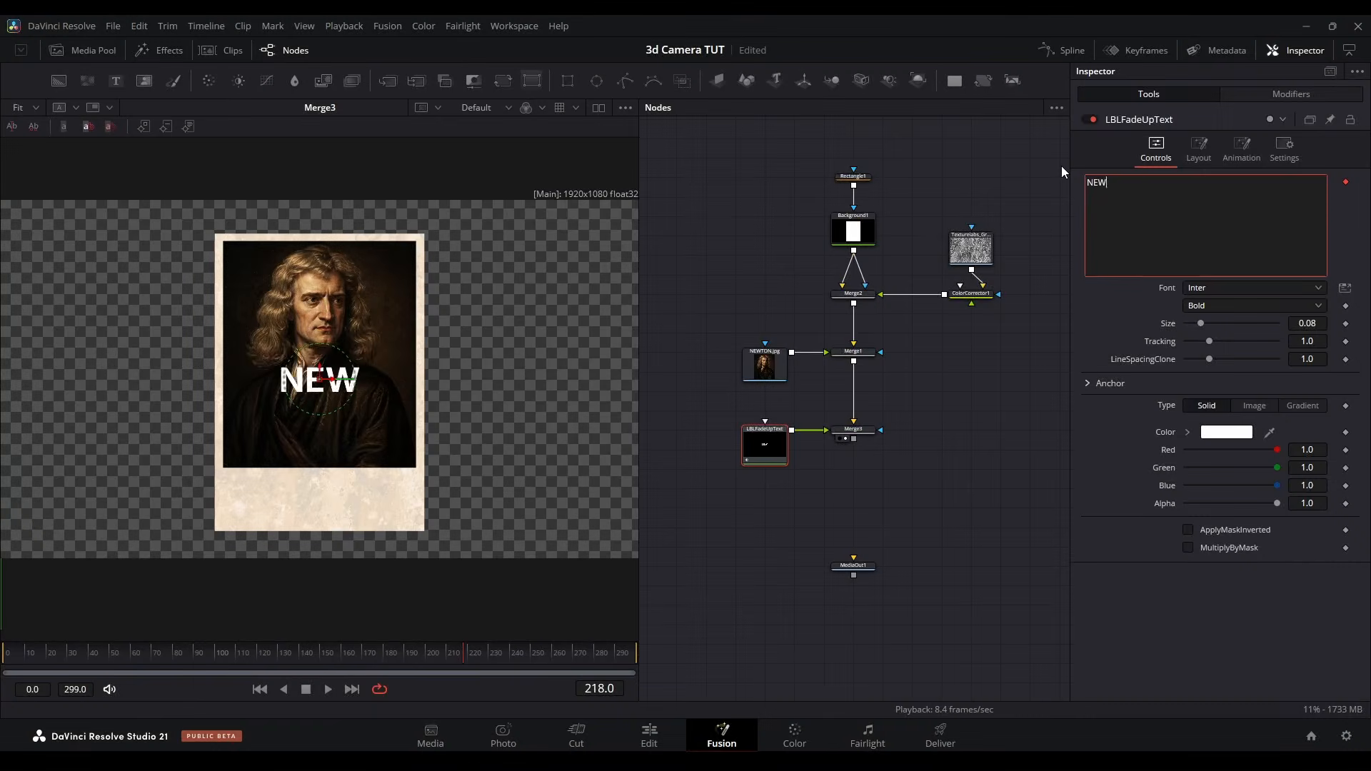
Enter NEWTON with 1642-1727 on a second line as the card's text
type("TON")
key("Return")
type("1642-1727")
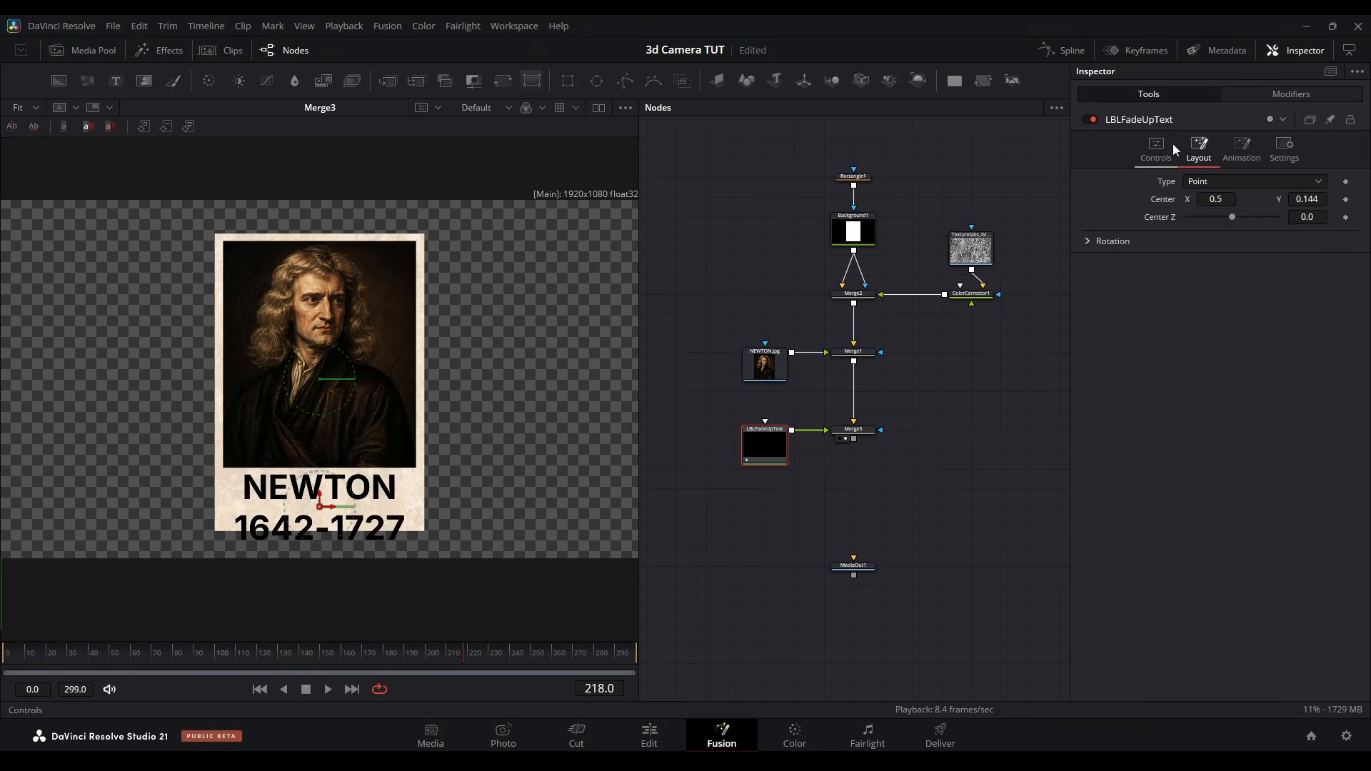
Apply character-level styling to the card text and reduce the date line's size to 0.0452
right_click(1162, 185)
mouse_move(1214, 405)
left_click(1120, 408)
scroll(319, 343, "up", 5)
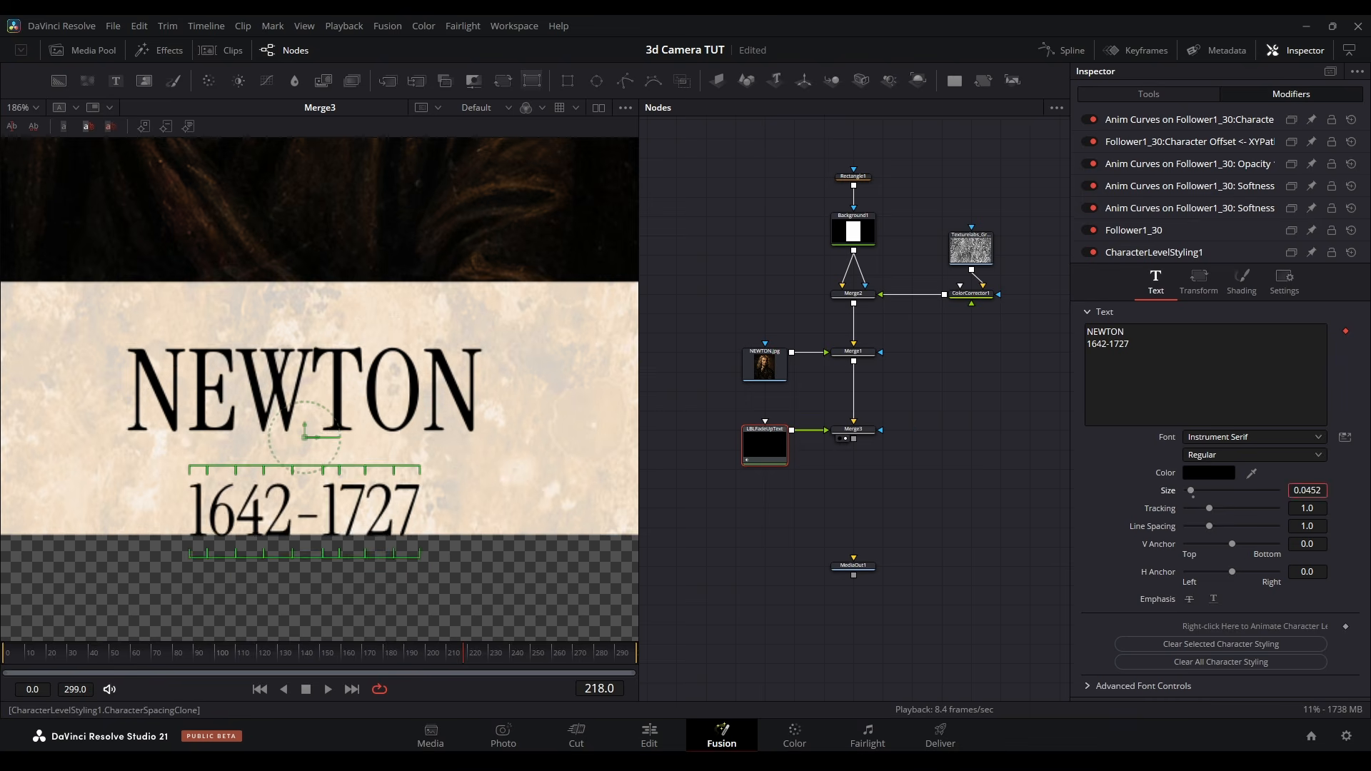
Set the title's animation speed to 12, preview the reveal and fine-tune its motion distance
left_click(1148, 94)
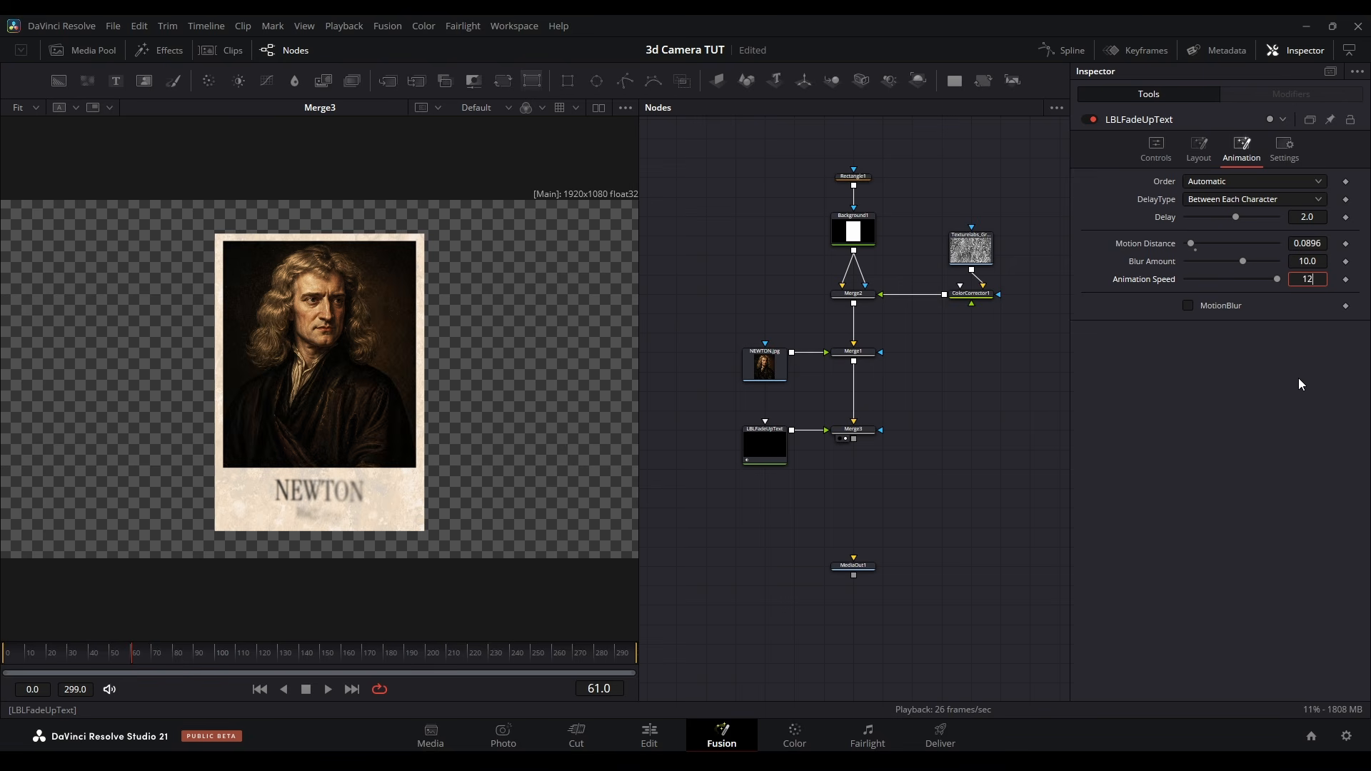
key("Return")
left_click_drag(46, 658, 1, 713)
key("space")
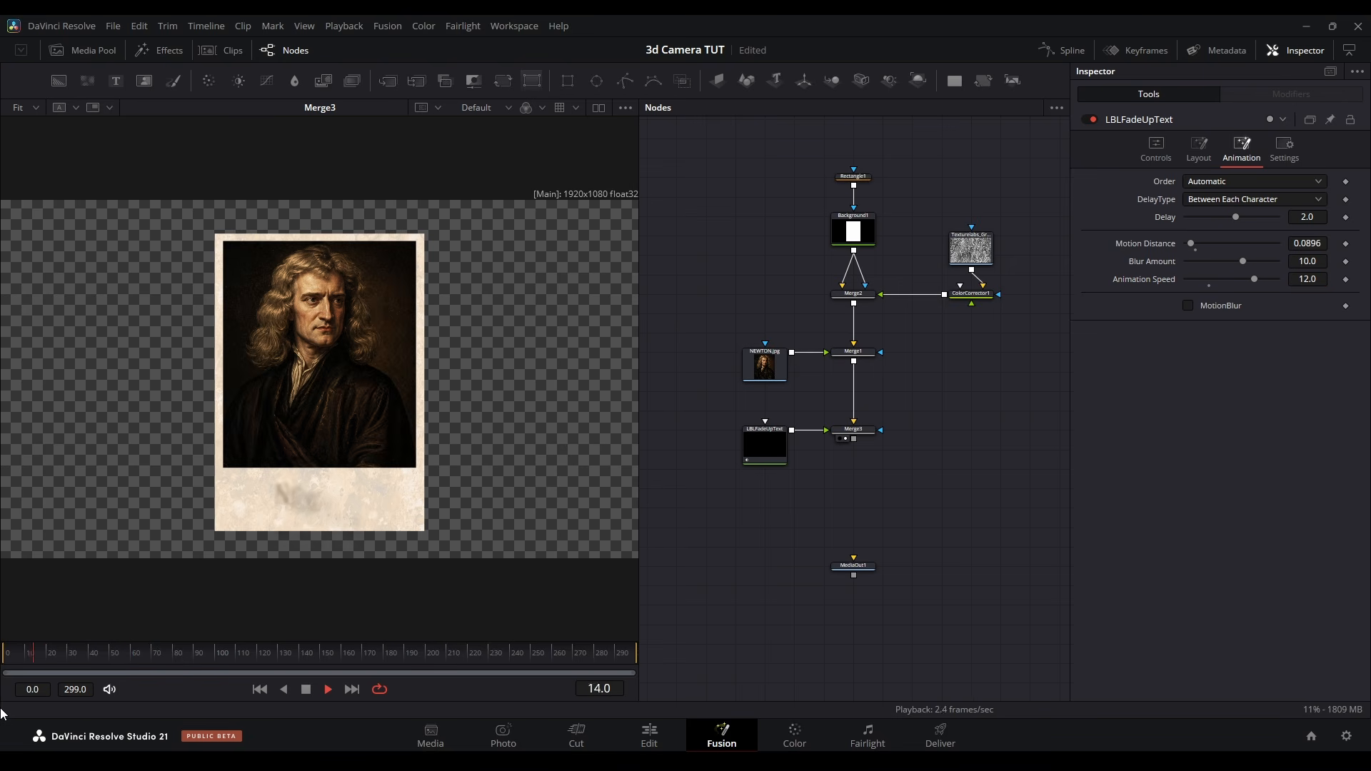
left_click_drag(1195, 244, 1191, 243)
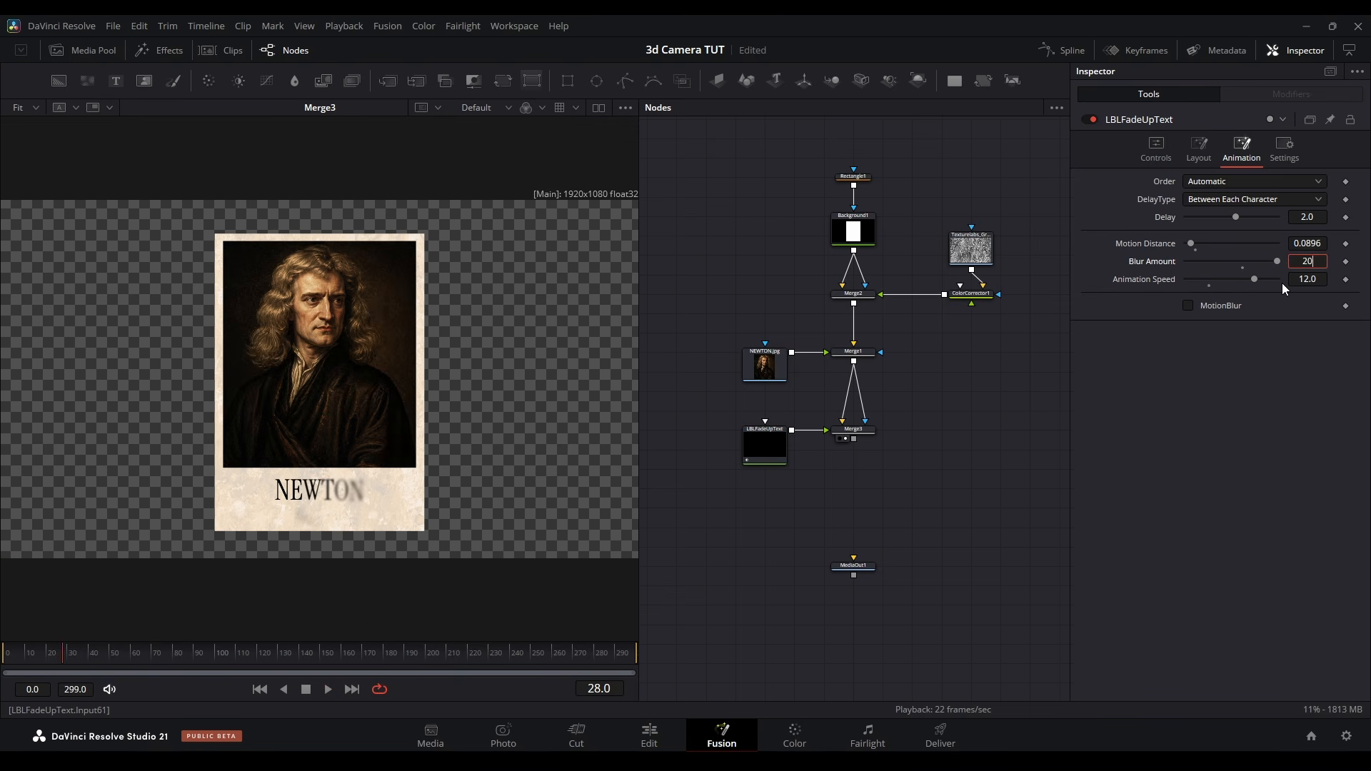
key("Return")
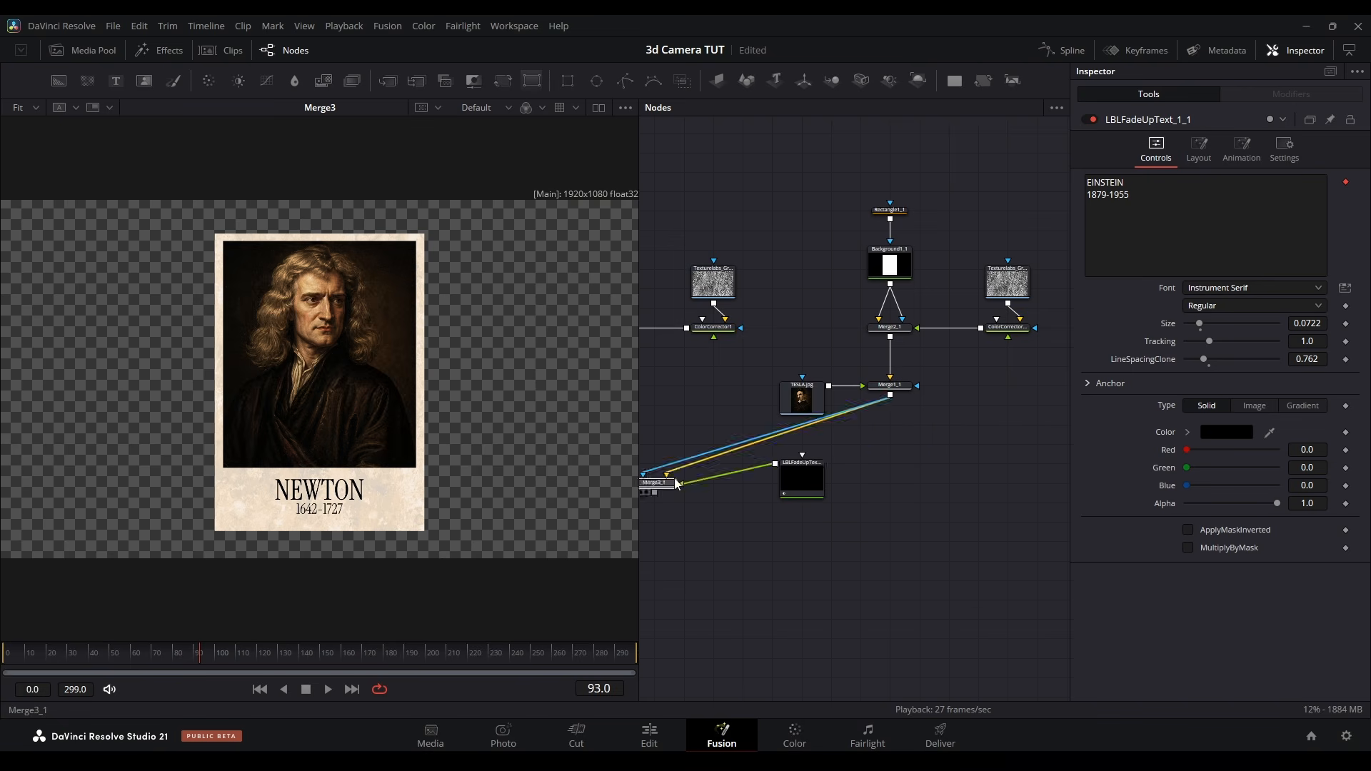
Duplicate the Newton card's nodes into TESLA and EINSTEIN versions with their own portraits and text
left_click_drag(677, 484, 571, 491)
left_click_drag(1000, 479, 814, 512)
left_click(984, 526)
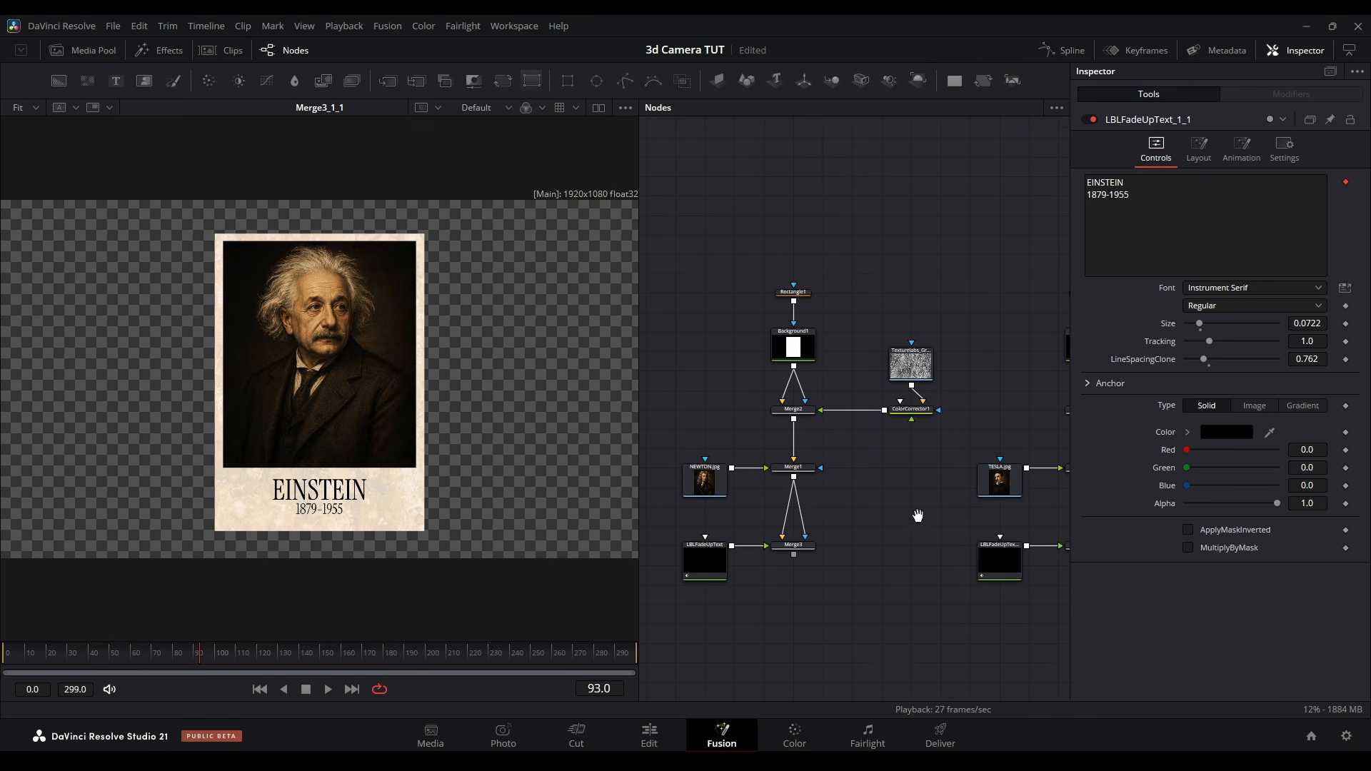
Group each card's nodes, space the three groups evenly and name them NEWTON, TESLA and EINSTEIN
key("ctrl+g")
left_click_drag(885, 353, 680, 556)
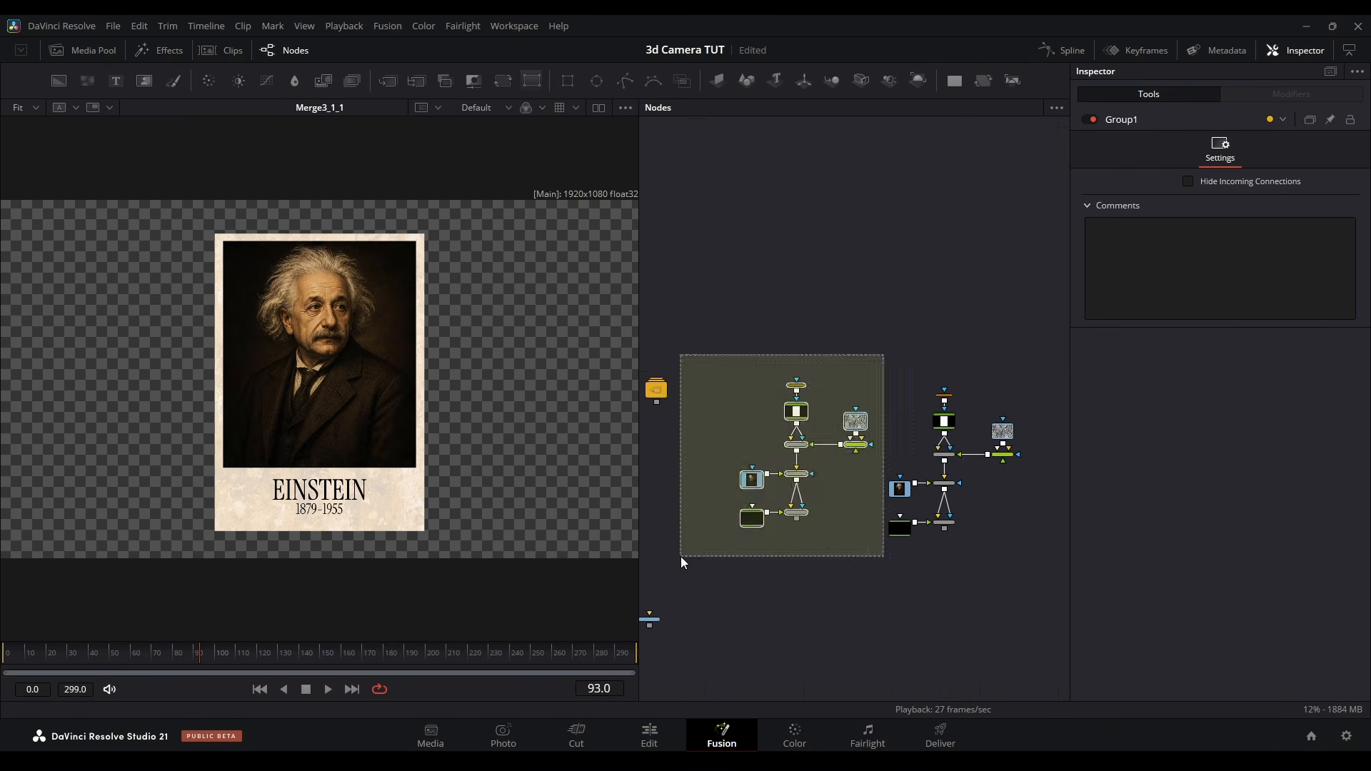
key("ctrl+g")
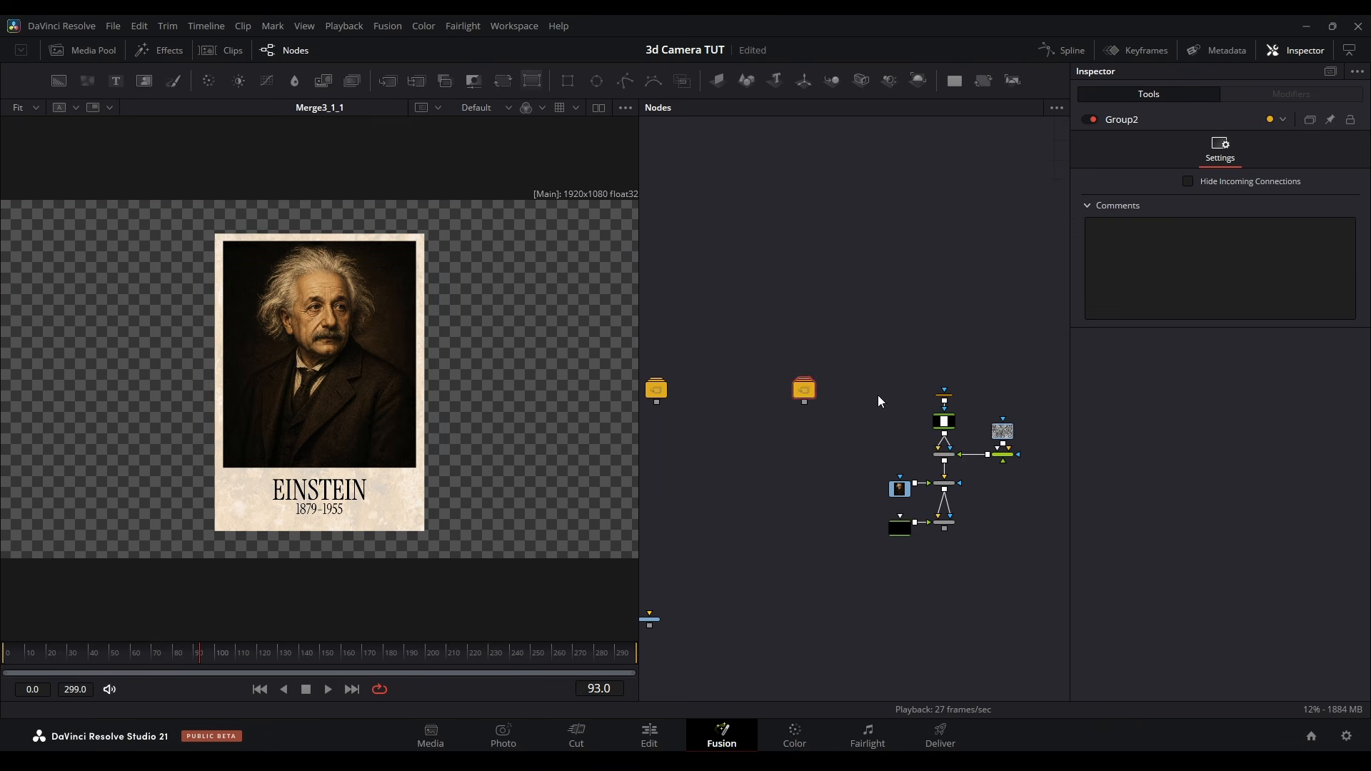
key("ctrl+g")
left_click_drag(811, 427, 879, 434)
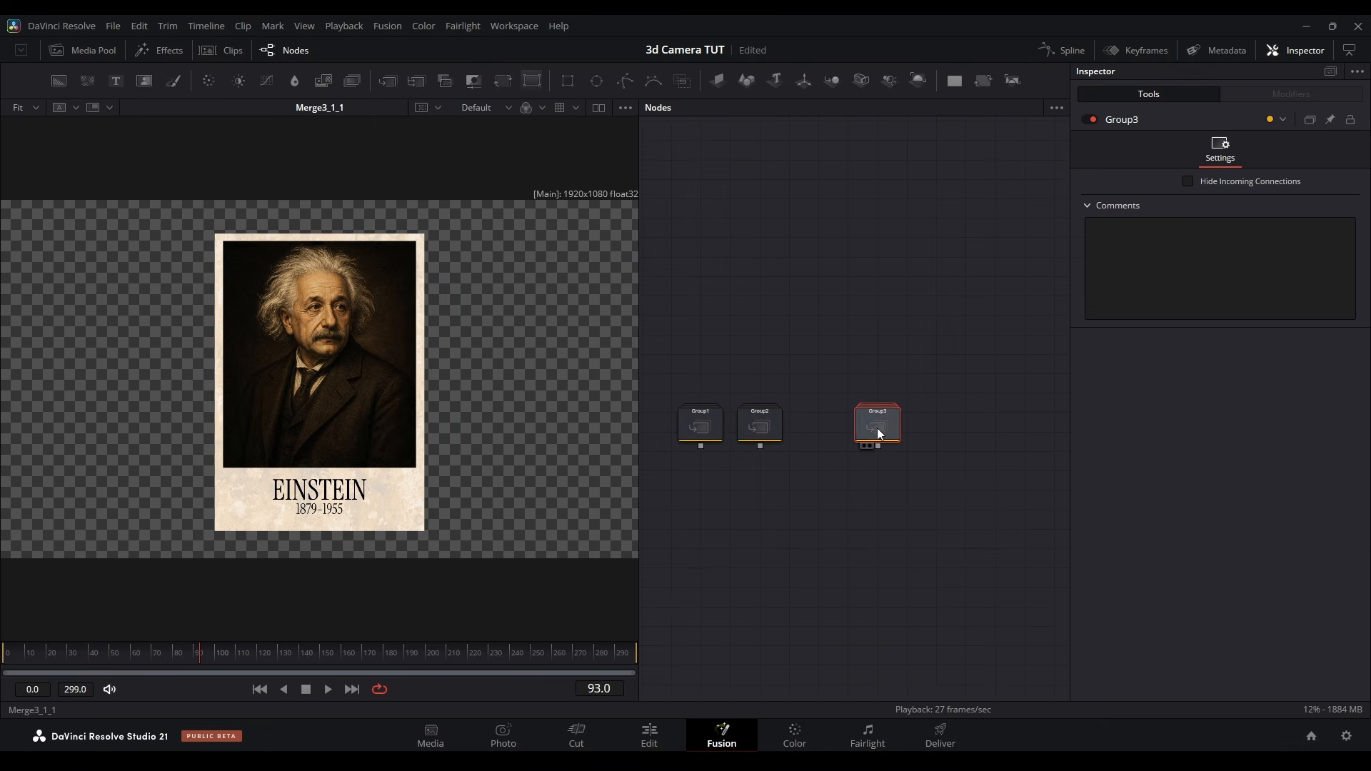
left_click_drag(769, 429, 799, 431)
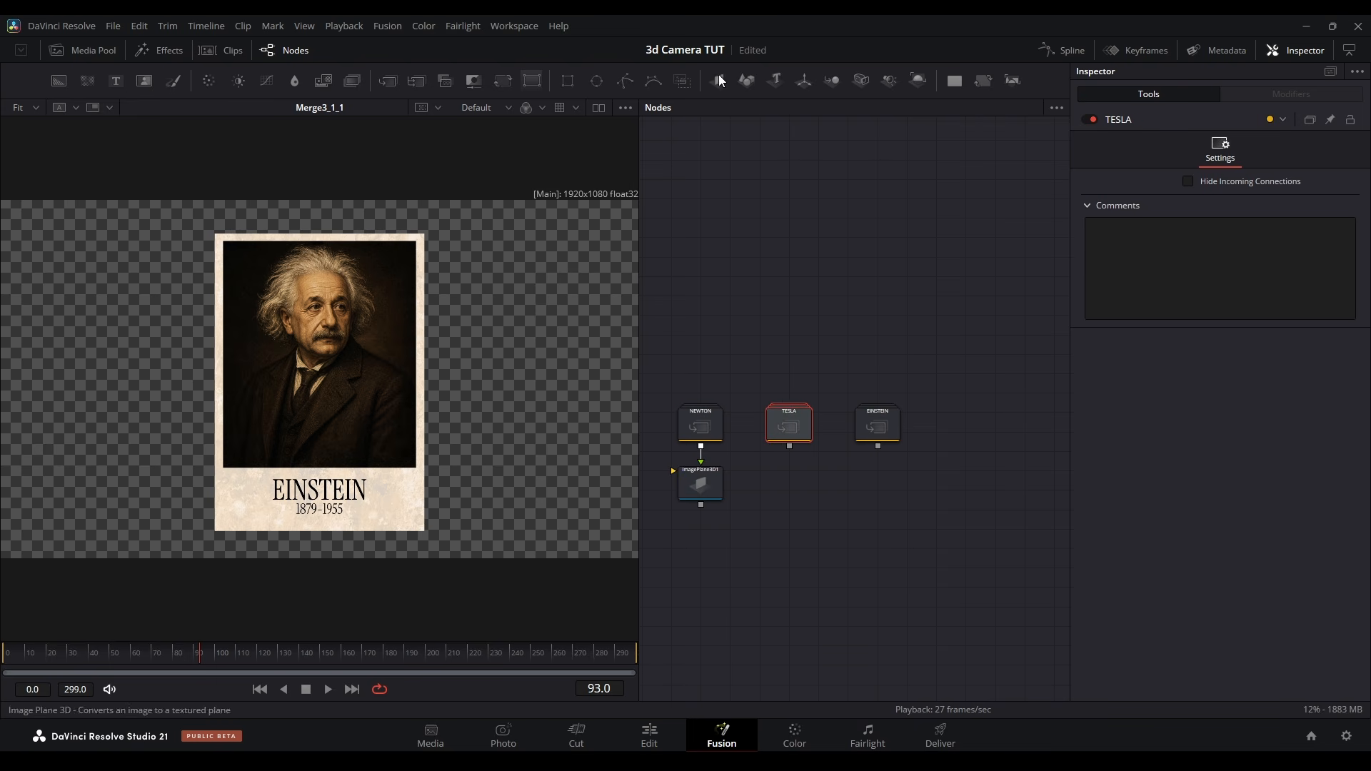
Add image planes to the TESLA and EINSTEIN groups and combine all three planes in a 3D merge
left_click(719, 79)
left_click(877, 427)
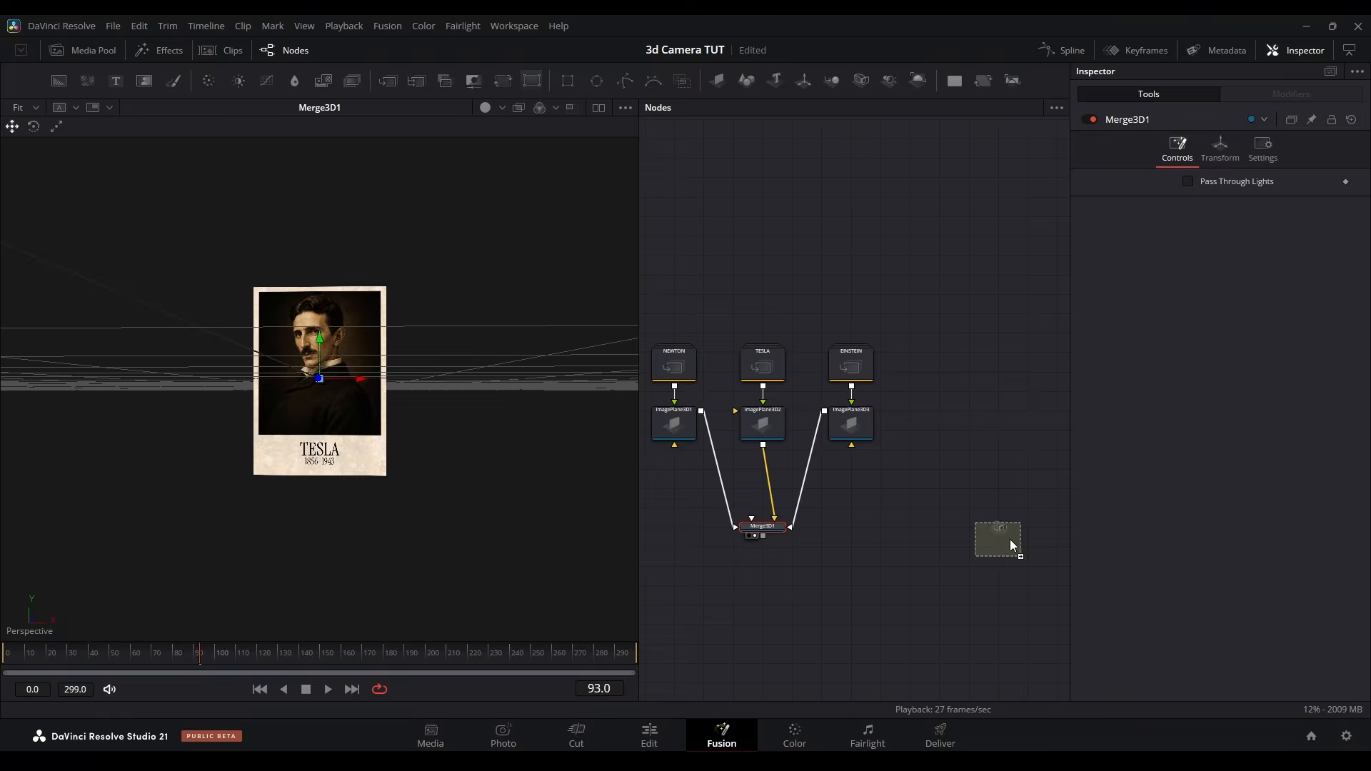
left_click(1009, 539)
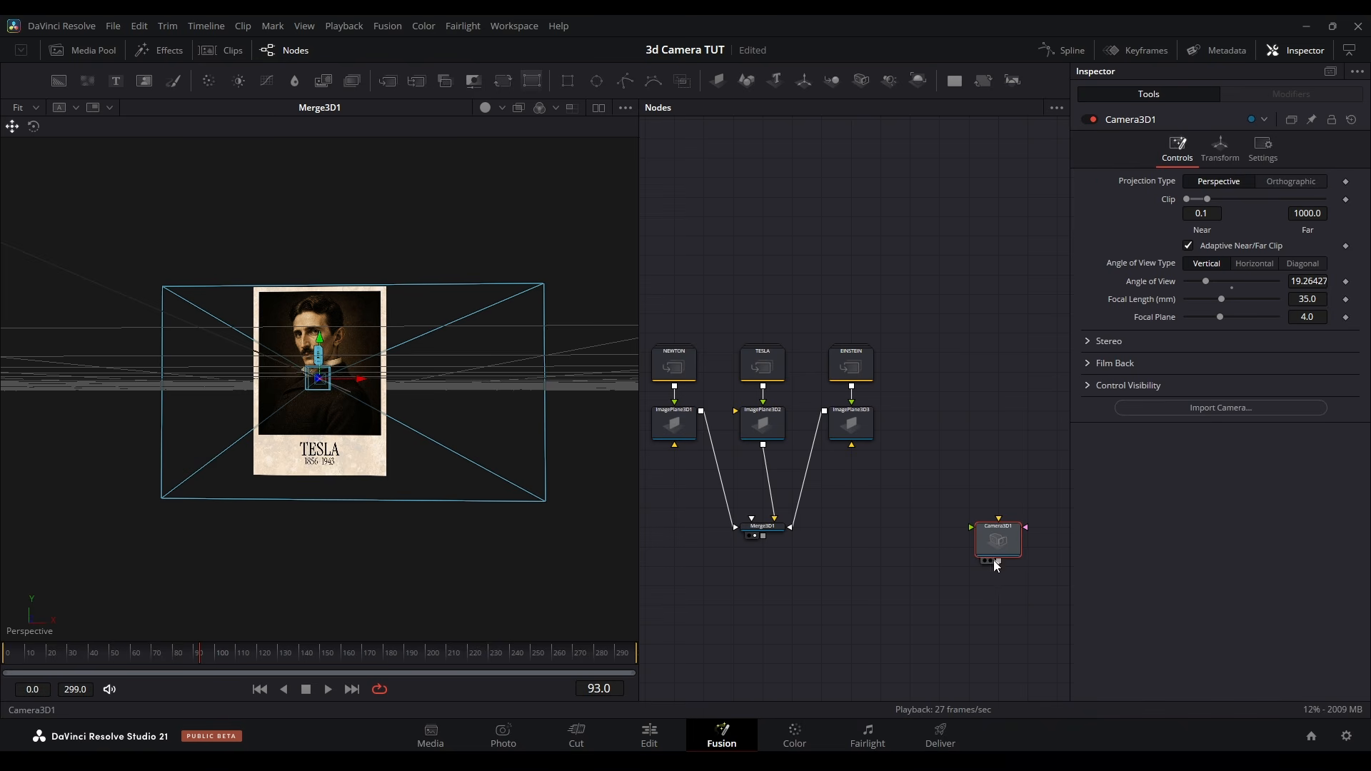
Connect the 3D camera to the 3D merge and feed the merge into a 3D renderer shown in a split view
left_click_drag(730, 527, 730, 527)
left_click_drag(805, 457, 809, 477)
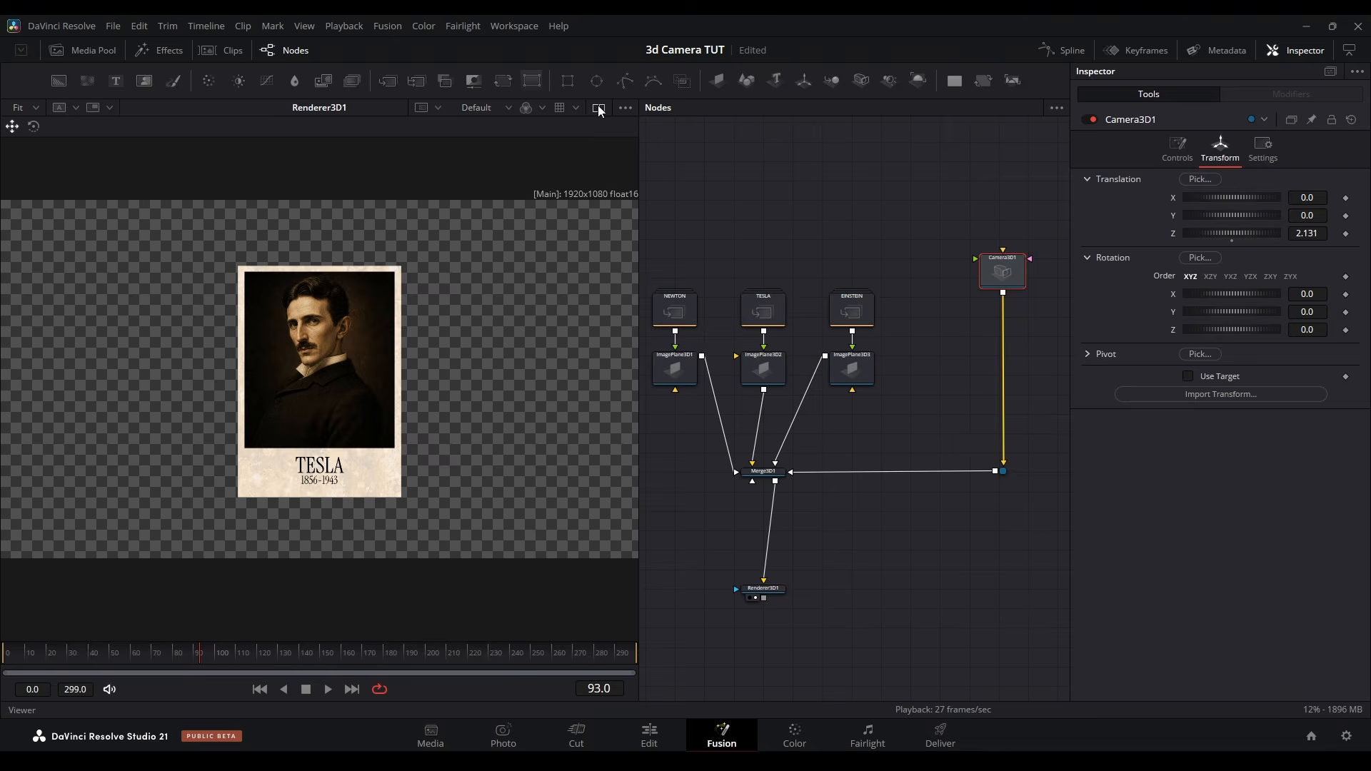
left_click(598, 108)
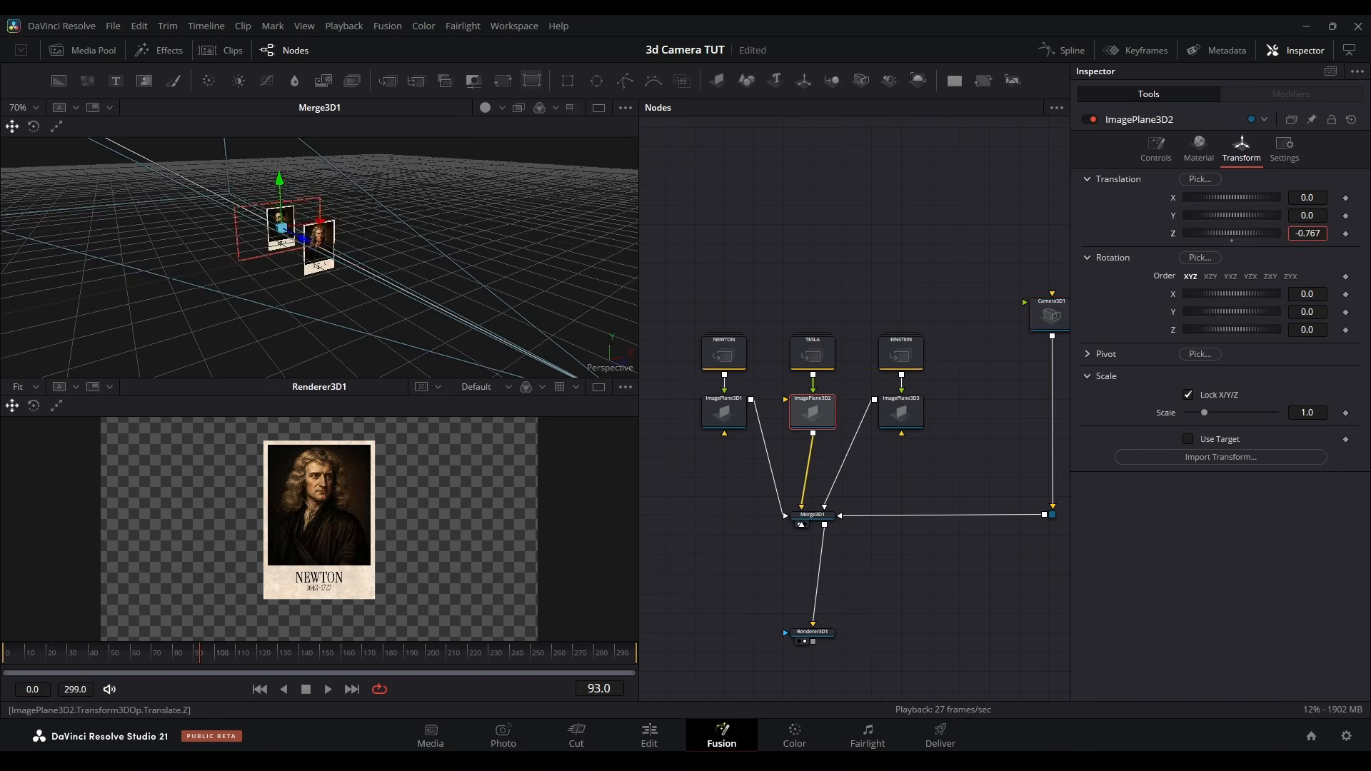
Adjust the camera's Z distance and offset the Einstein image plane backwards in Z and along positive X
left_click_drag(1232, 233, 1191, 233)
left_click(905, 419)
left_click_drag(1306, 233, 1296, 234)
left_click_drag(1308, 198, 1342, 198)
Rotate the Newton, Tesla and Einstein image planes slightly so each card is tilted differently
left_click(732, 416)
left_click(1241, 149)
left_click_drag(1308, 294, 1274, 294)
mouse_move(1310, 312)
left_mouse_down()
mouse_move(1275, 312)
mouse_move(1294, 329)
left_mouse_up()
left_click(813, 414)
mouse_move(1308, 294)
left_mouse_down()
mouse_move(1328, 312)
mouse_move(1321, 330)
mouse_move(1282, 295)
left_mouse_up()
left_click(901, 414)
left_click_drag(1306, 312, 1261, 312)
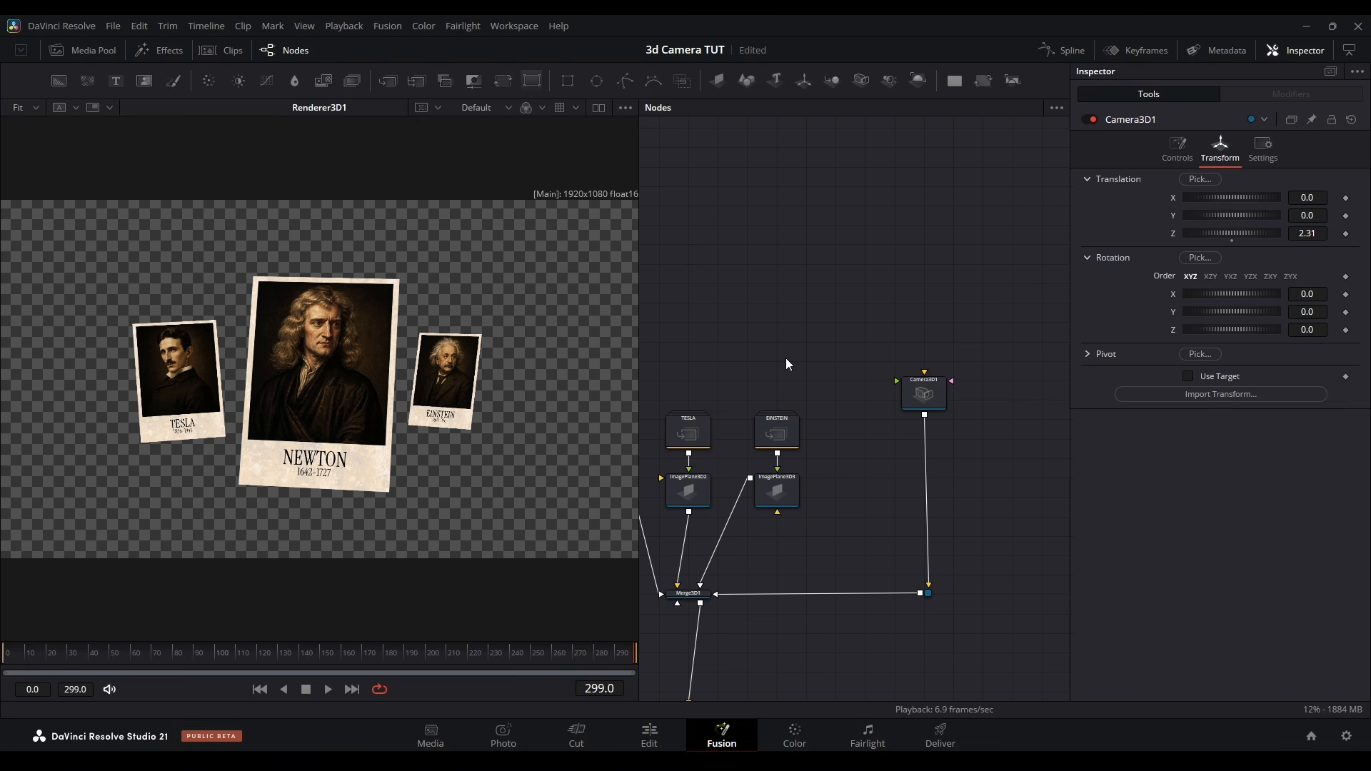
Insert a 3D transform between the camera and the 3D merge
left_click(805, 81)
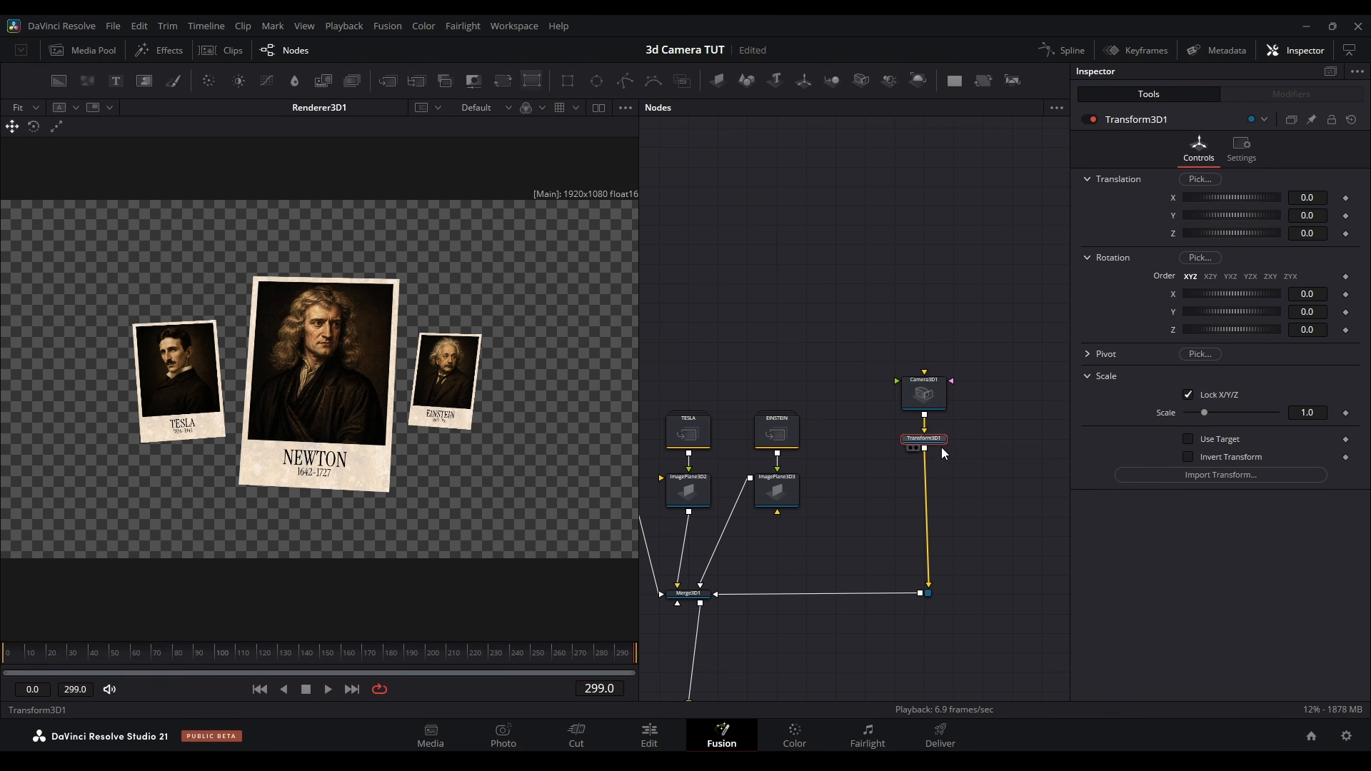
left_click_drag(947, 546, 948, 527)
Insert two more 3D transforms below the camera and view the 3D merge
left_click(933, 399)
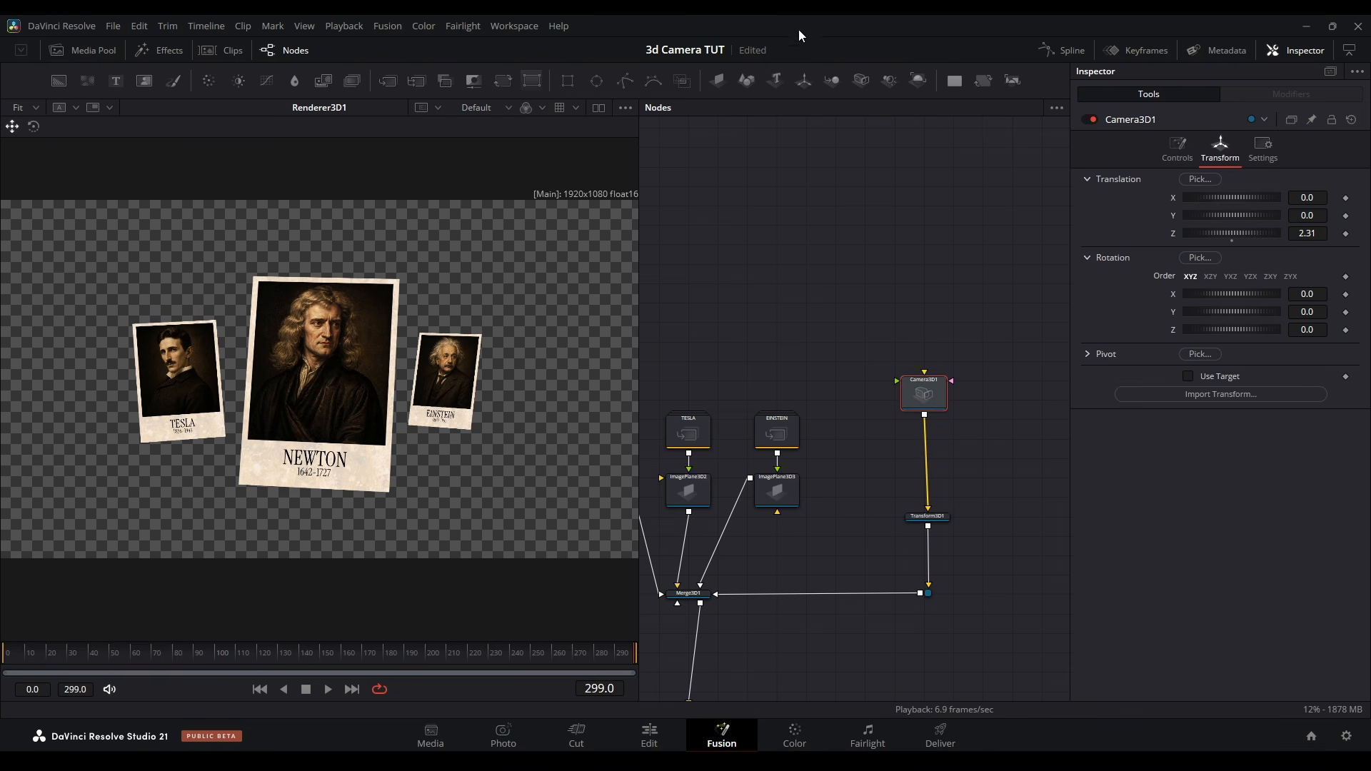
left_click(805, 81)
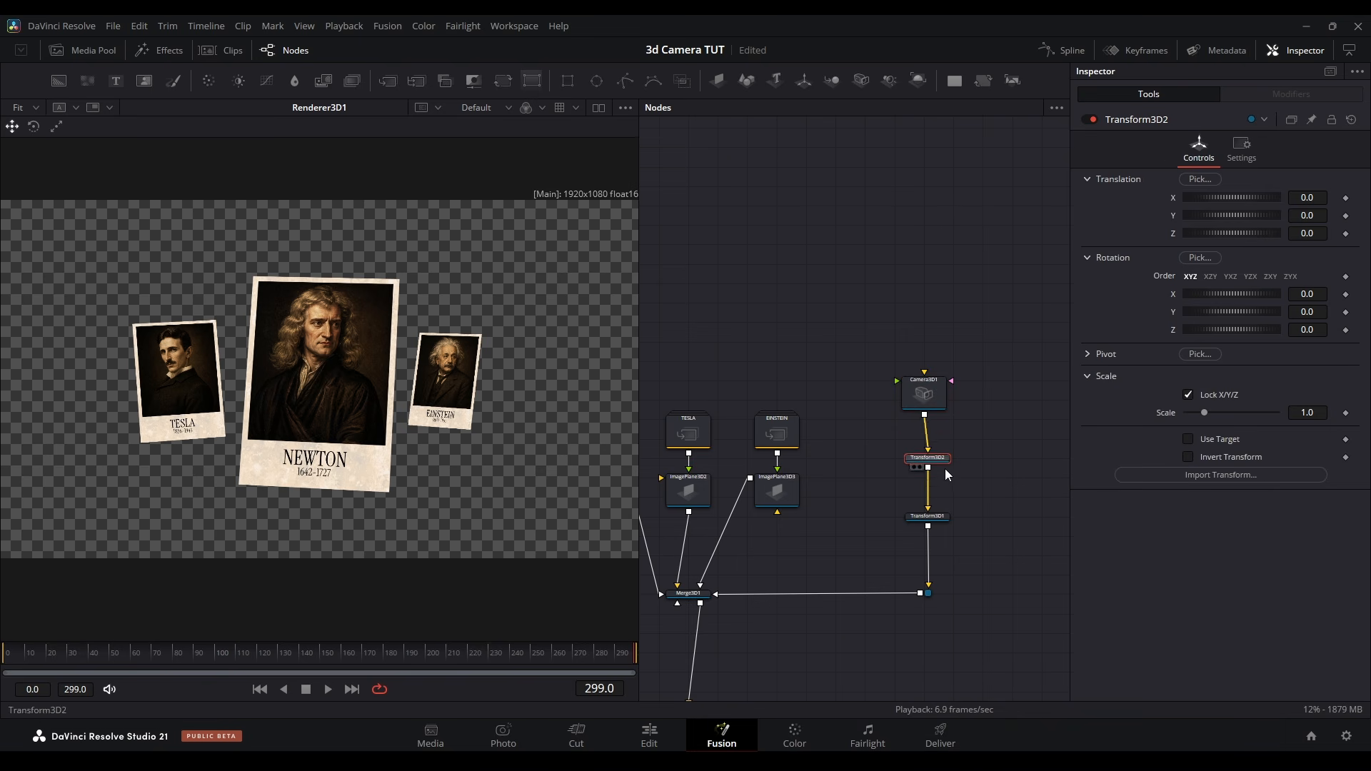
left_click_drag(934, 401, 937, 401)
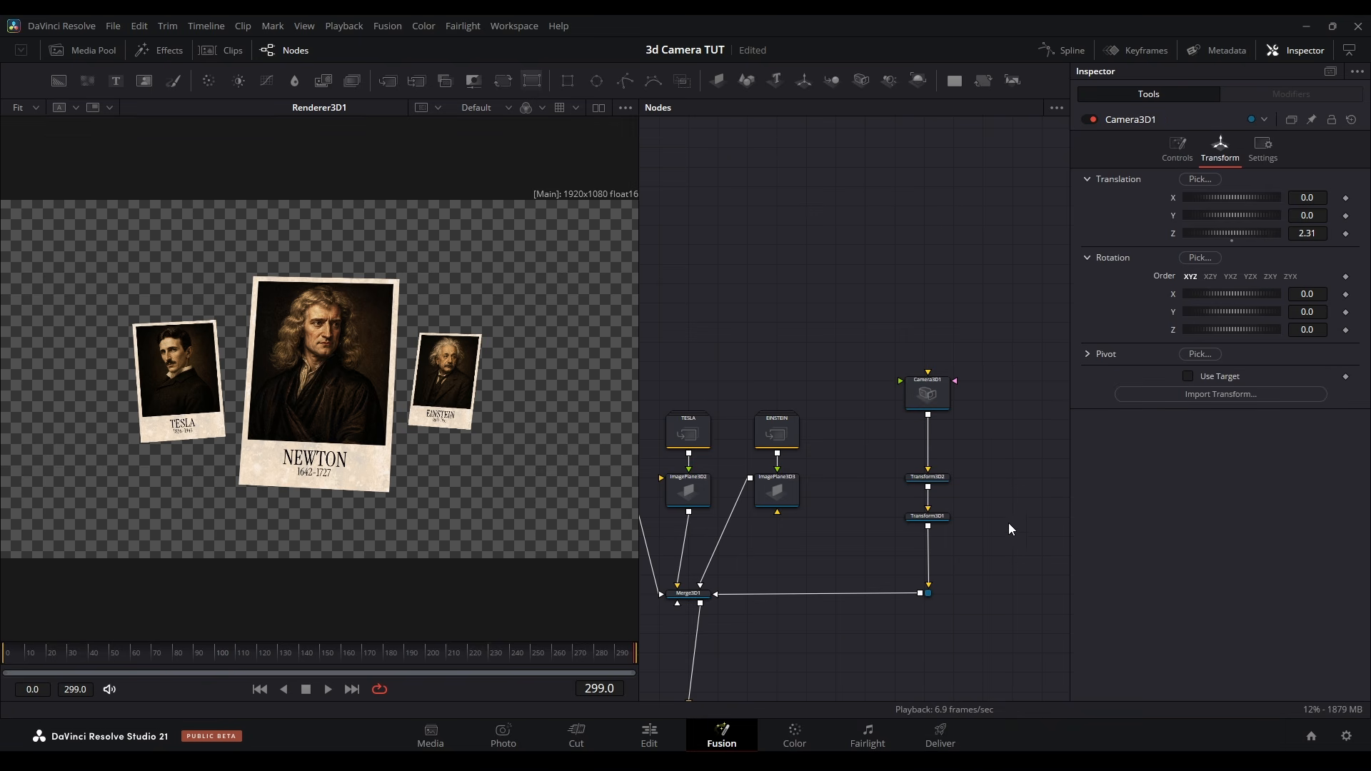
left_click(923, 489)
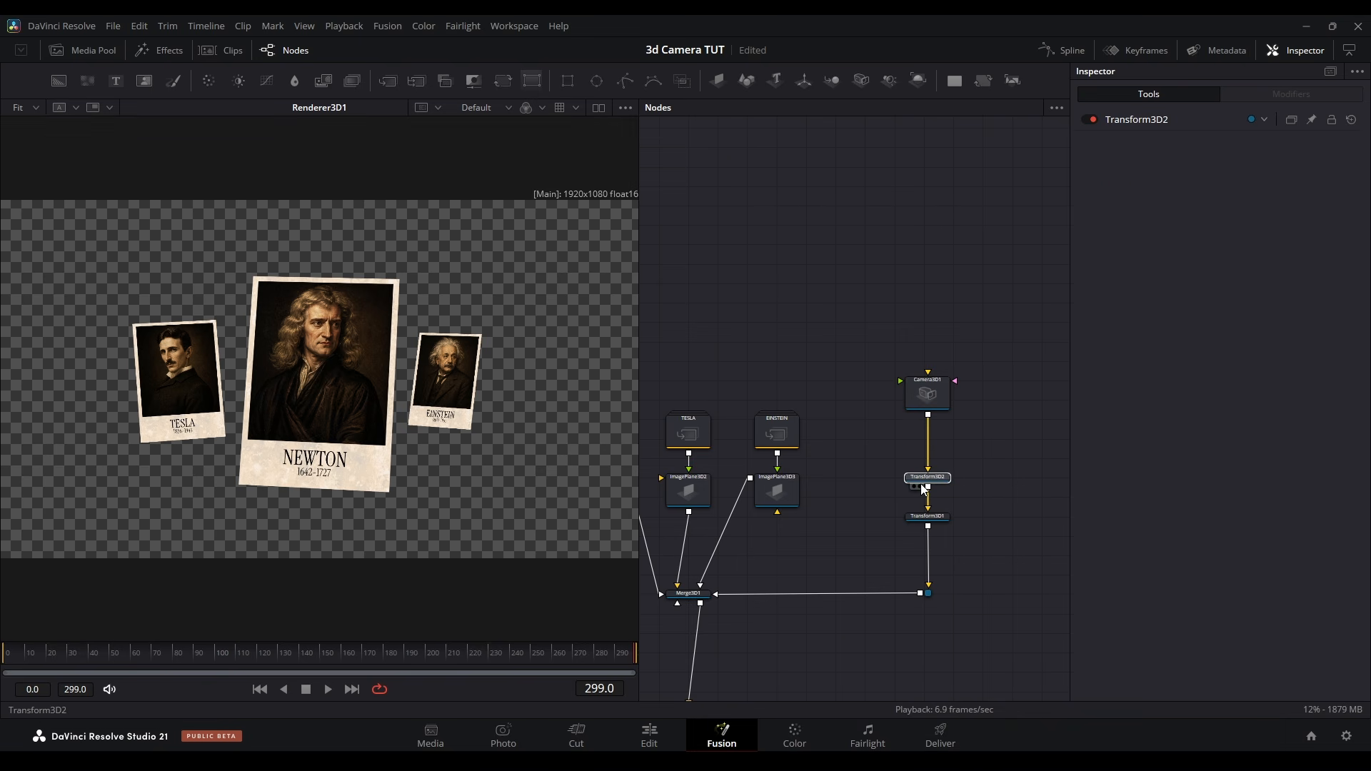
left_click(938, 396)
left_click(801, 81)
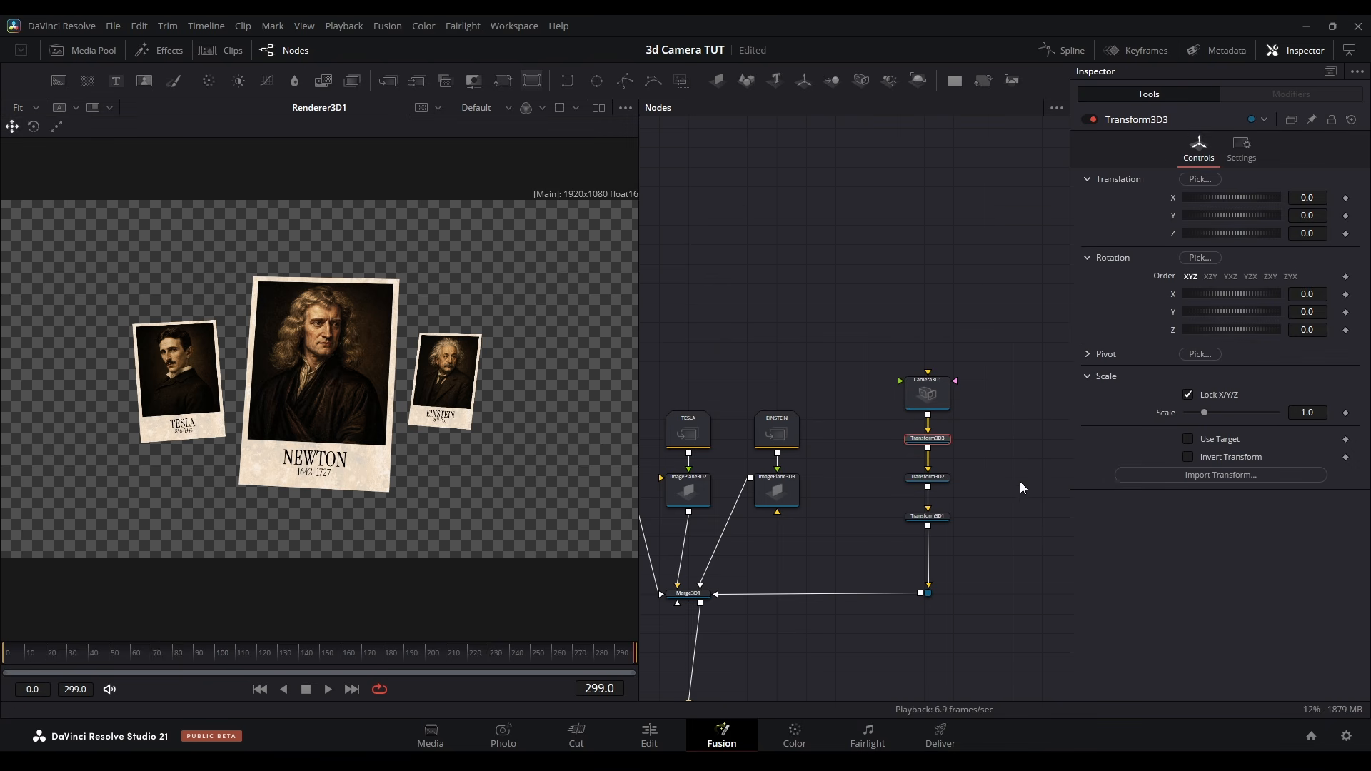
left_click_drag(689, 593, 419, 370)
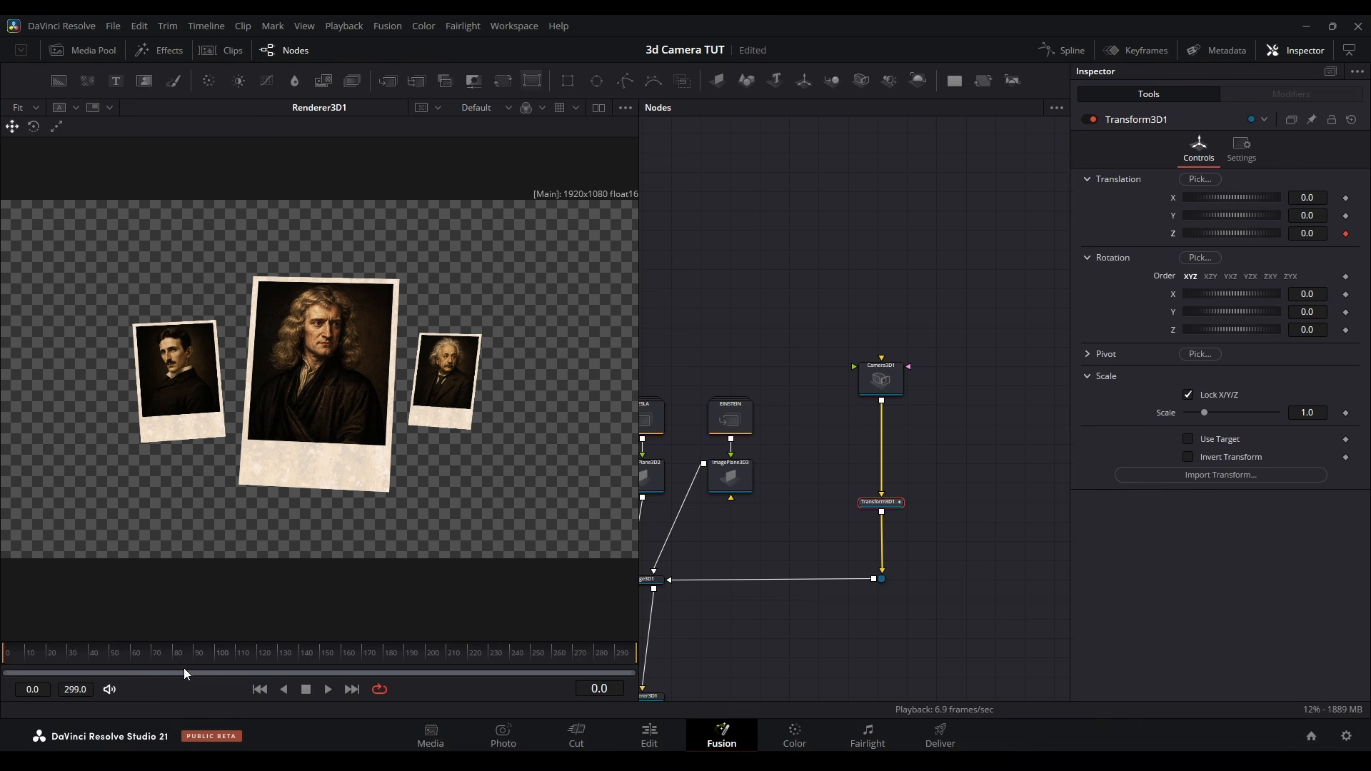
Keyframe the camera transform's Z translation at 0 on frame 100 and set it to 1.52 on frame 0
left_click(214, 655)
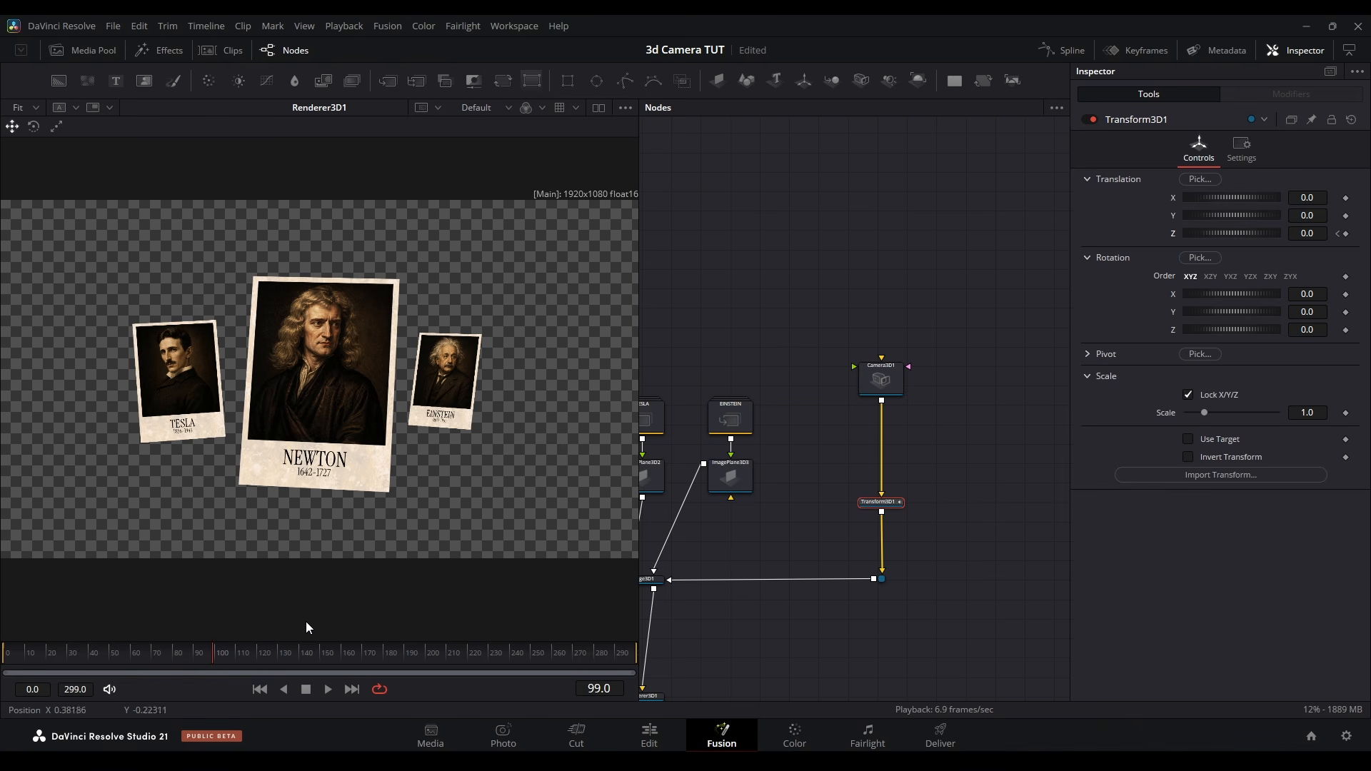
key("Right")
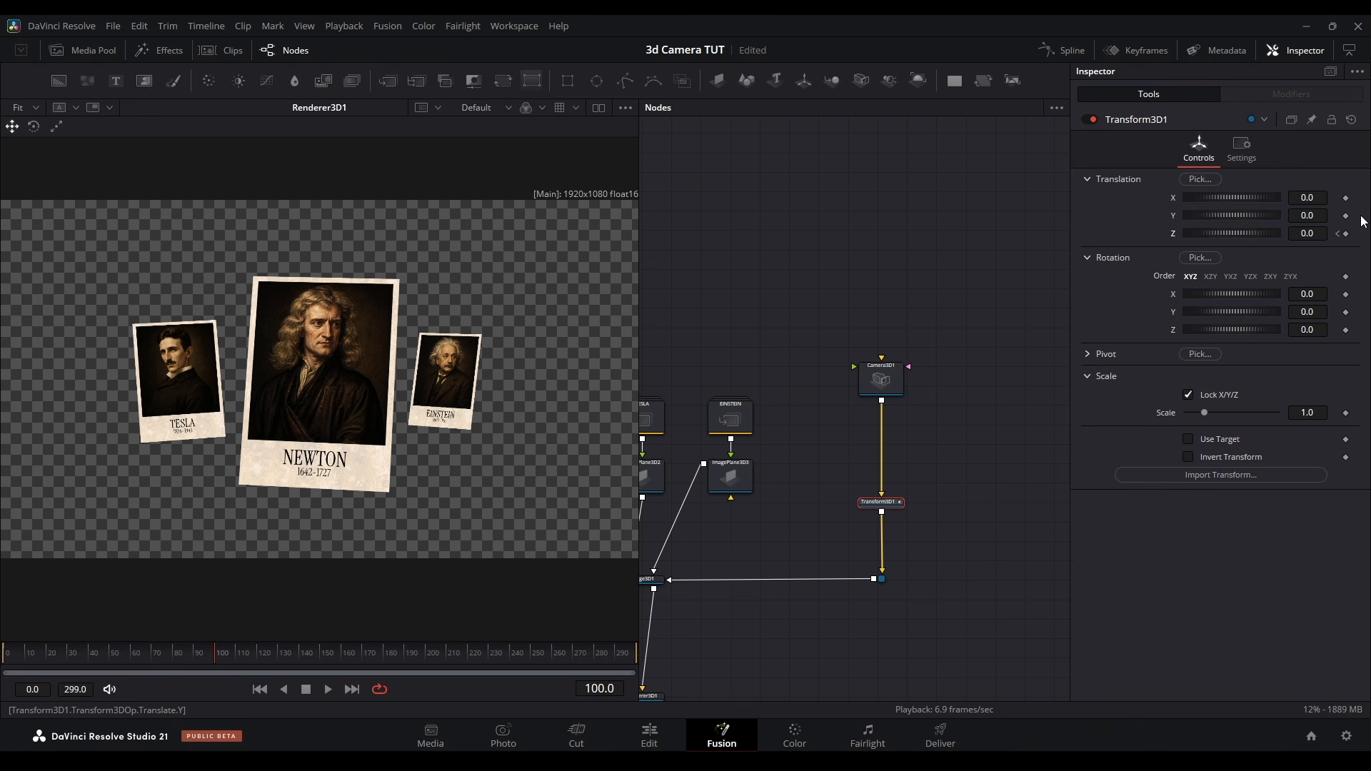
left_click(1346, 235)
left_click(1338, 233)
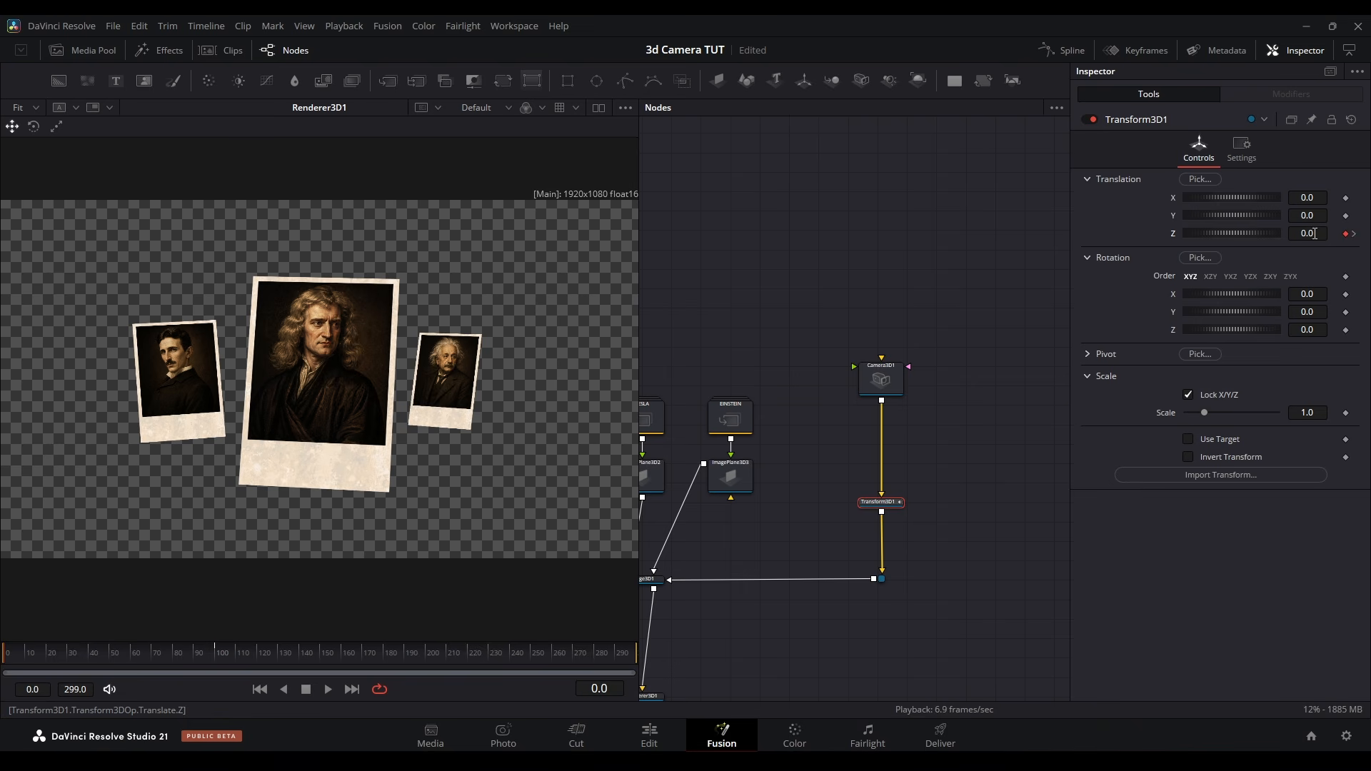
mouse_move(1313, 234)
left_mouse_down()
mouse_move(1367, 233)
mouse_move(1322, 234)
left_mouse_up()
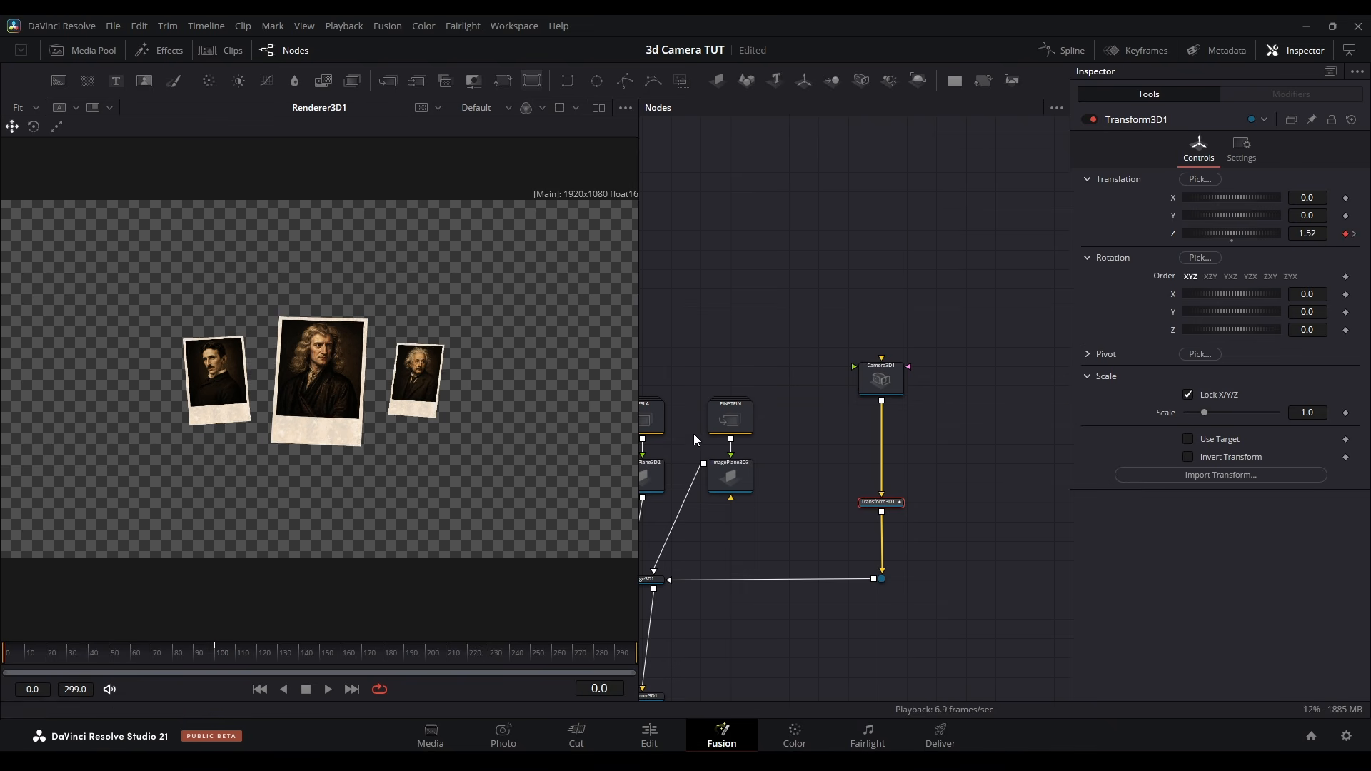
Smooth the transform's Z translation curve in the Spline editor and reshape its handles to ease the camera move
left_click(1062, 50)
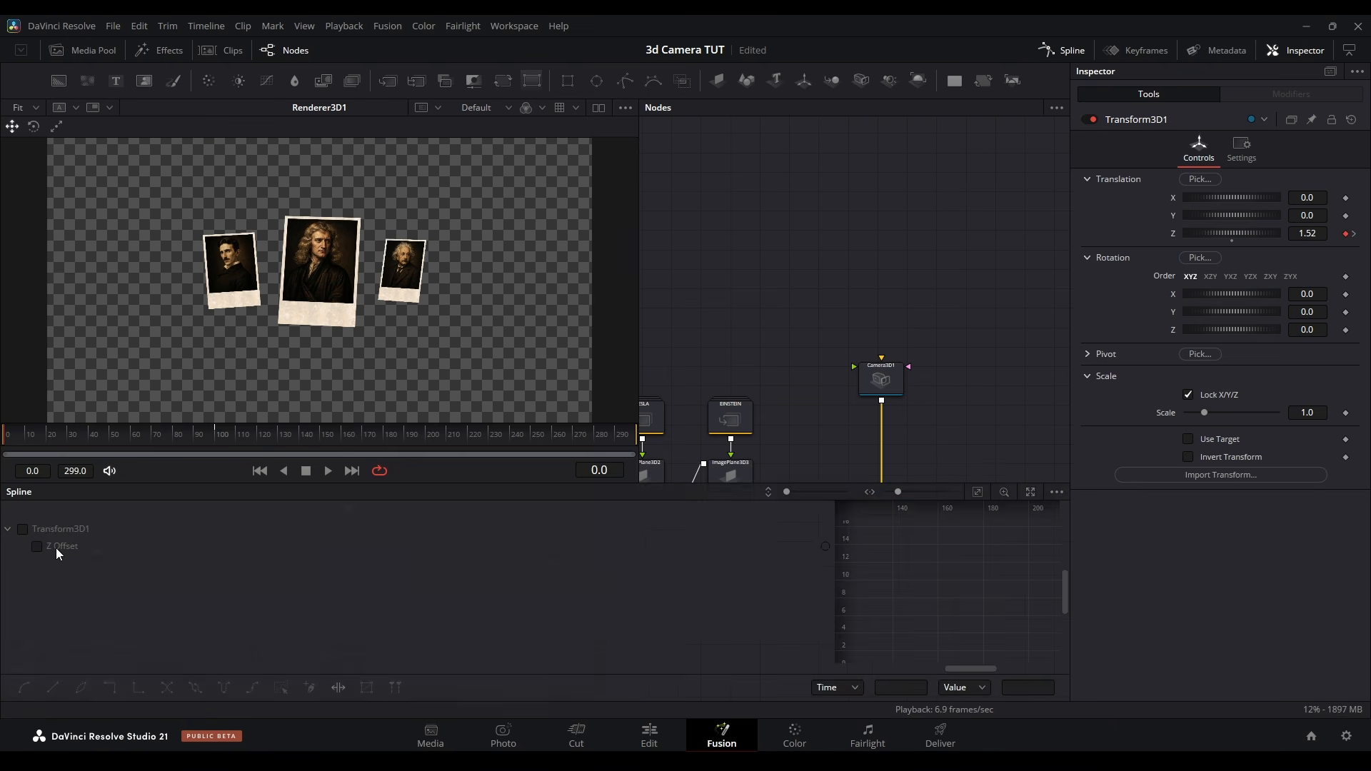
left_click(58, 551)
left_click(977, 493)
key("ctrl+a")
key("s")
left_click_drag(926, 534, 874, 616)
left_click_drag(960, 619, 1082, 667)
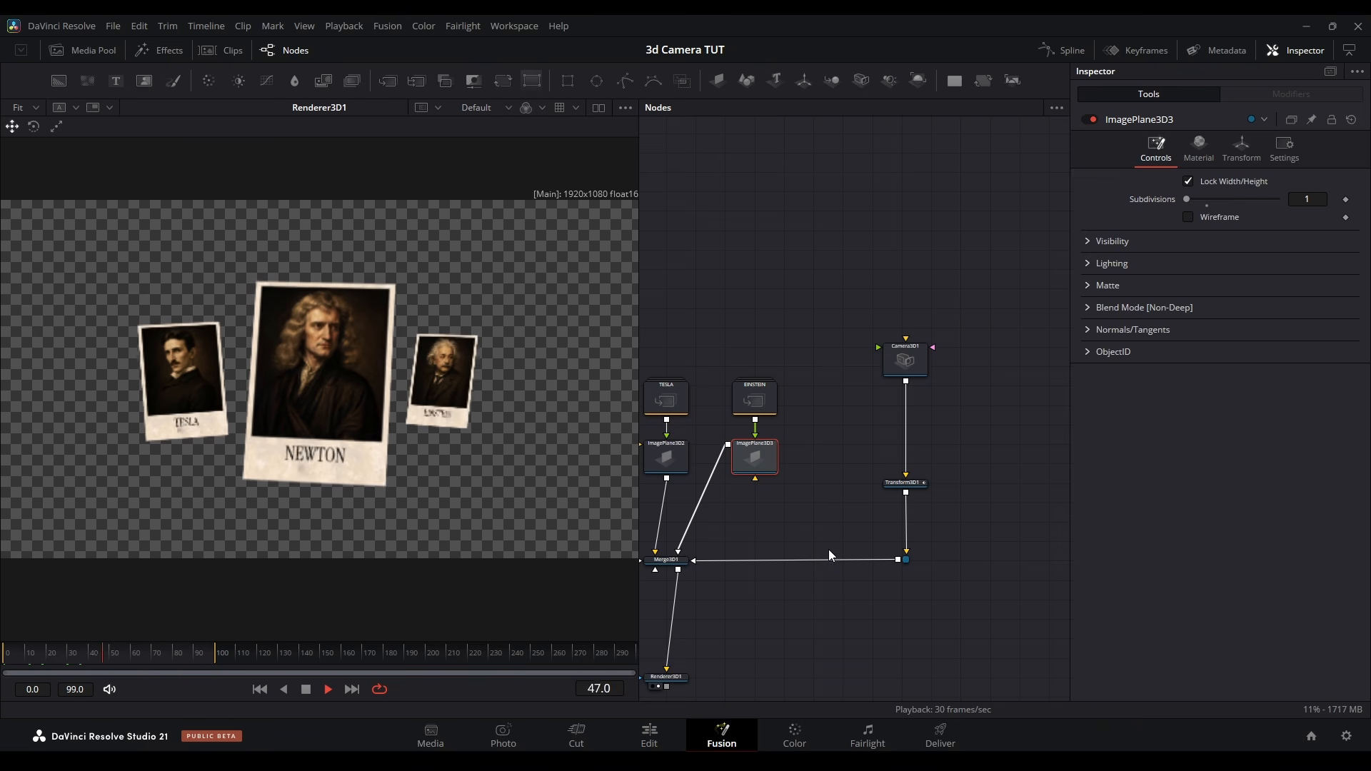
Stop playback and insert a second 3D transform directly after the camera
left_click(905, 360)
key("space")
left_click(803, 80)
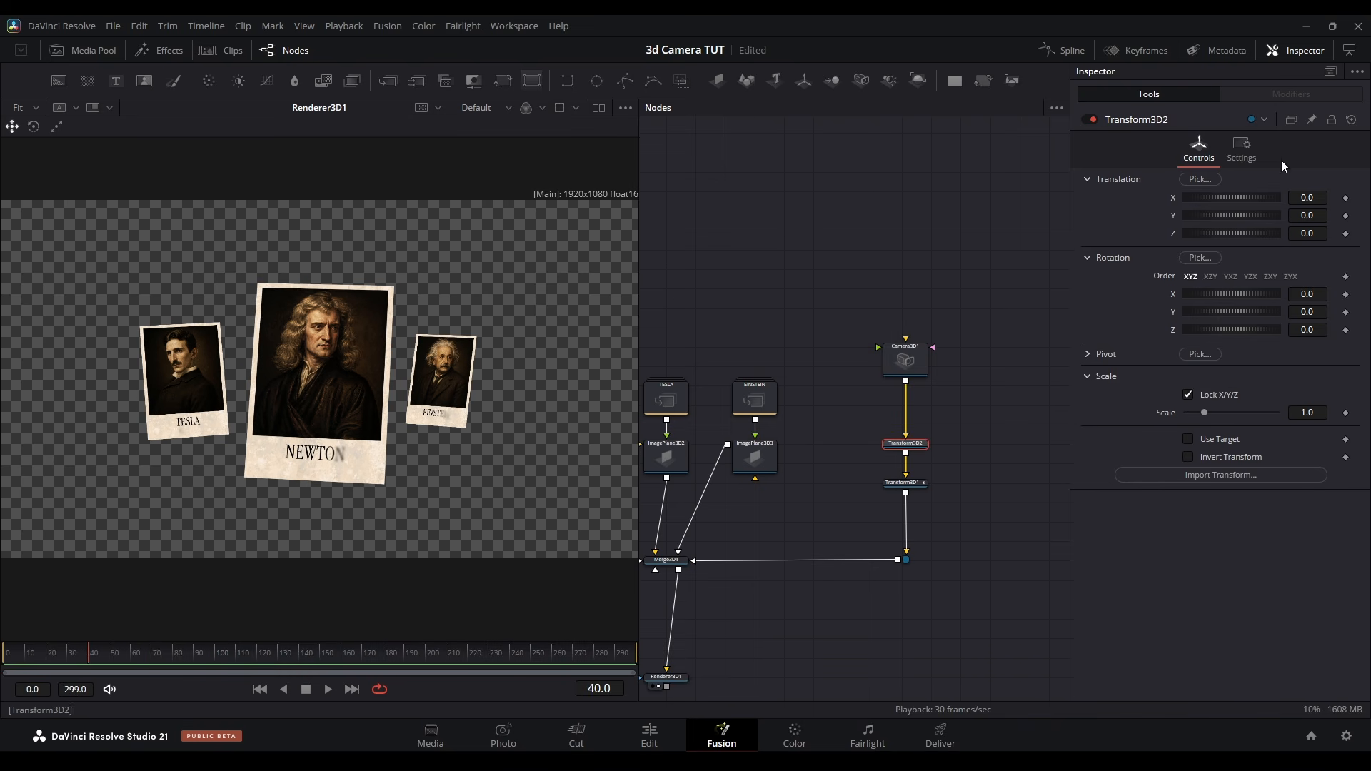
Keyframe the second transform's whole Translation and Rotation groups at frame 40
right_click(1120, 178)
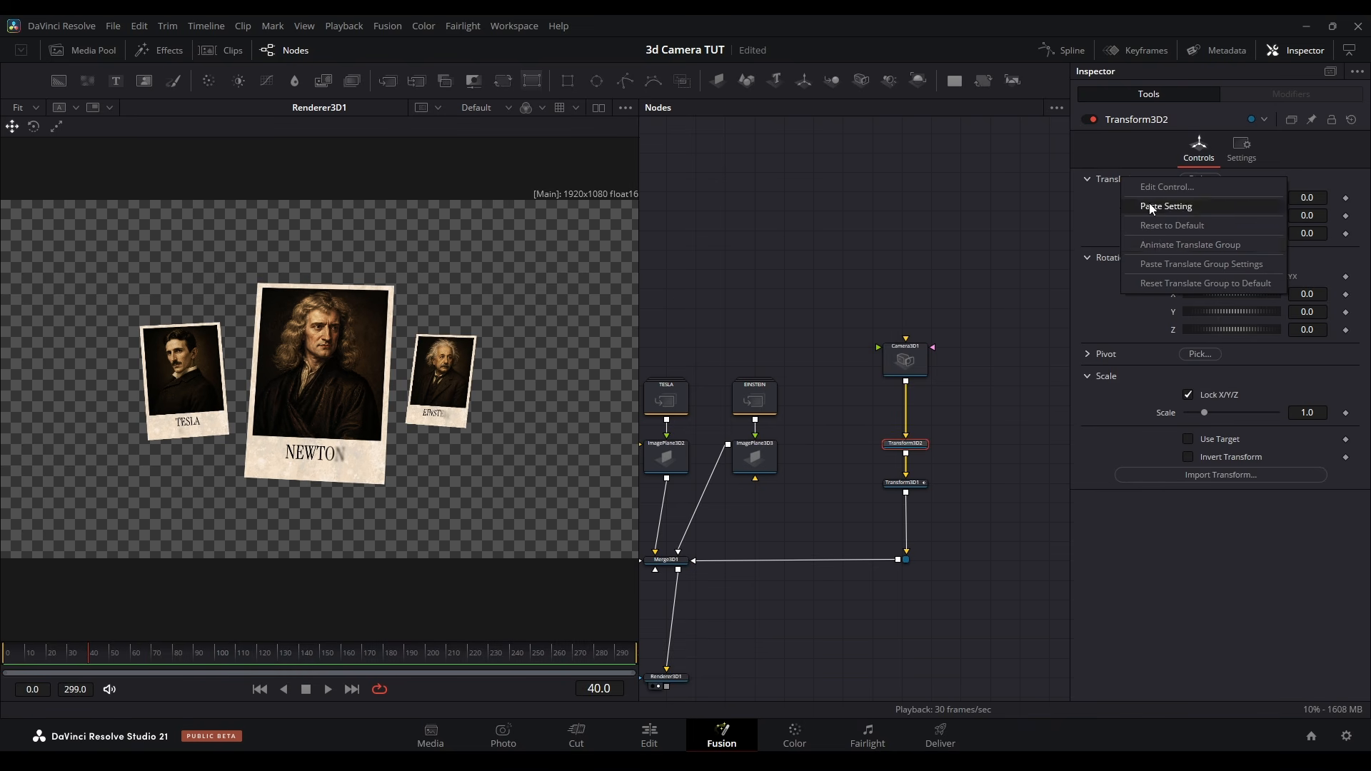
left_click(1162, 244)
right_click(1117, 256)
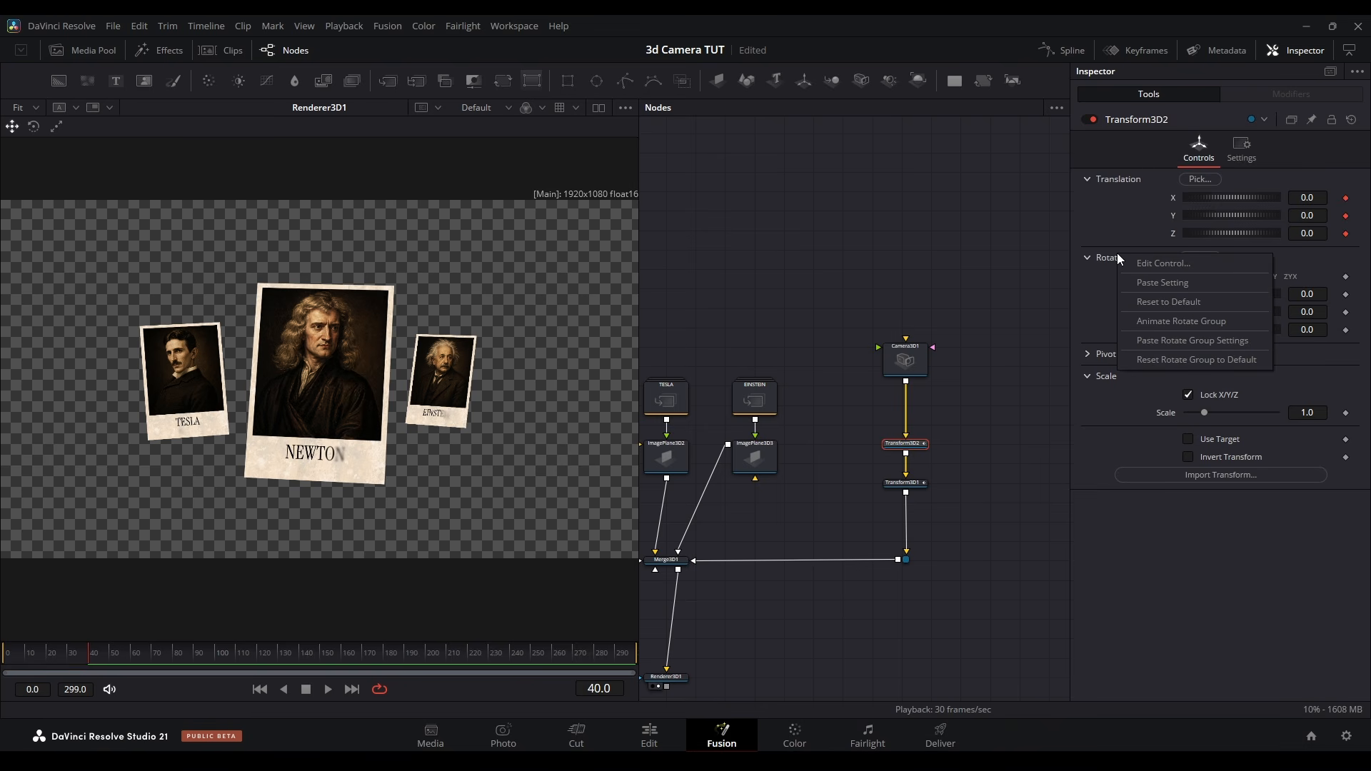
left_click(1172, 322)
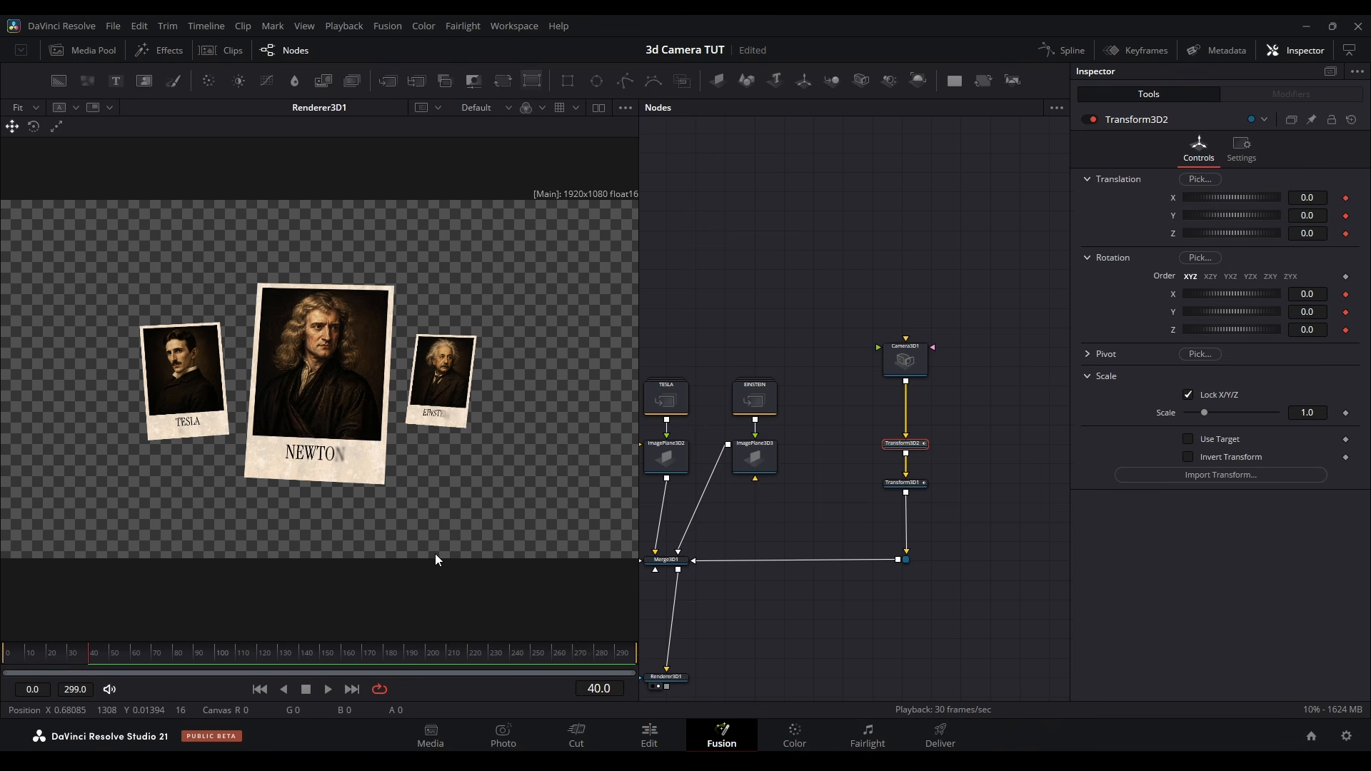
At frame 180, set the second transform's translation to -0.571, -0.006, -2.1 and its rotation to Y 8.1, Z 2.3
left_click_drag(124, 653, 383, 655)
left_click_drag(1305, 233, 1150, 234)
left_click_drag(1304, 198, 1264, 198)
left_click_drag(1307, 329, 1364, 312)
left_click_drag(1306, 216, 1303, 216)
mouse_move(1307, 234)
left_mouse_down()
mouse_move(1317, 200)
mouse_move(1312, 216)
left_mouse_up()
Flatten all of the second transform's curves in the Spline editor, set Ease In to 70.6 and increase Ease Out
left_click(1070, 52)
left_click(1030, 492)
key("ctrl+a")
key("f")
key("t")
left_click_drag(911, 511, 921, 508)
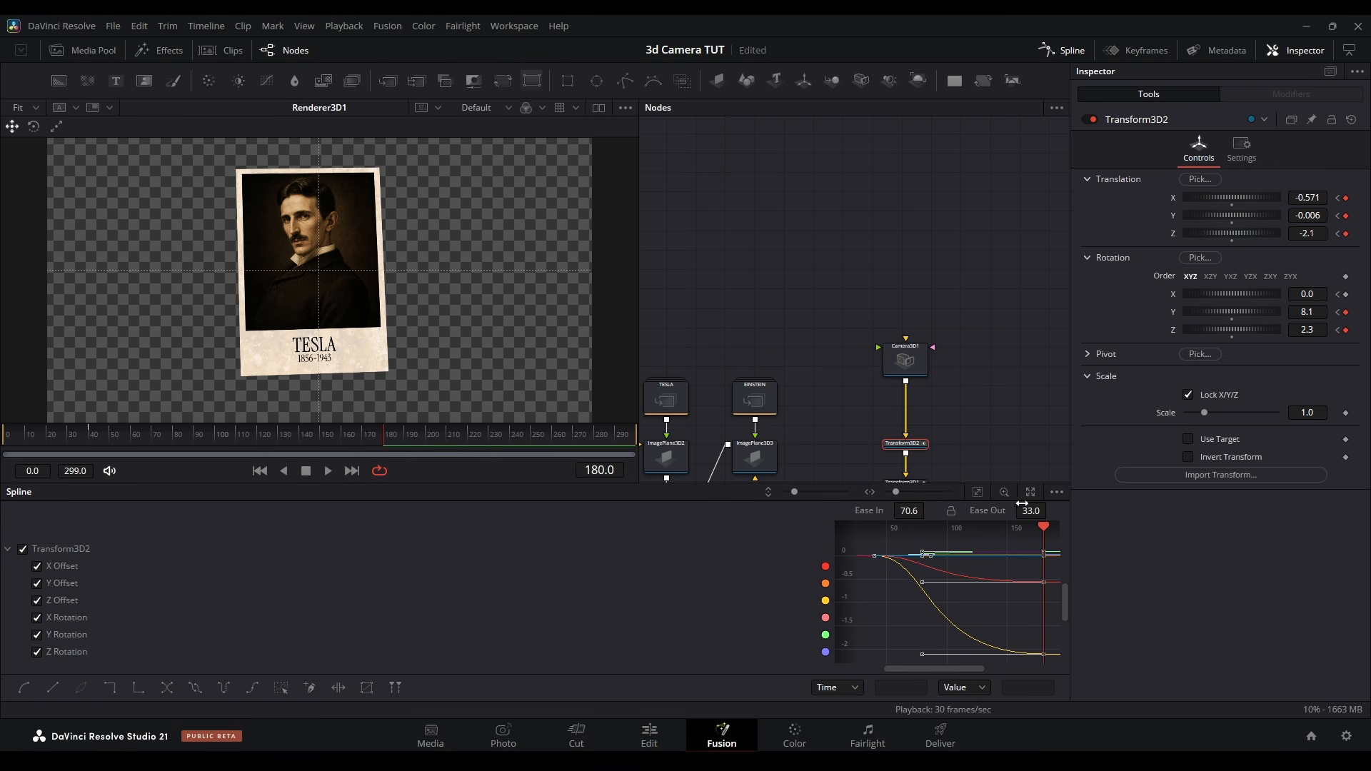
left_click_drag(1031, 510, 1050, 508)
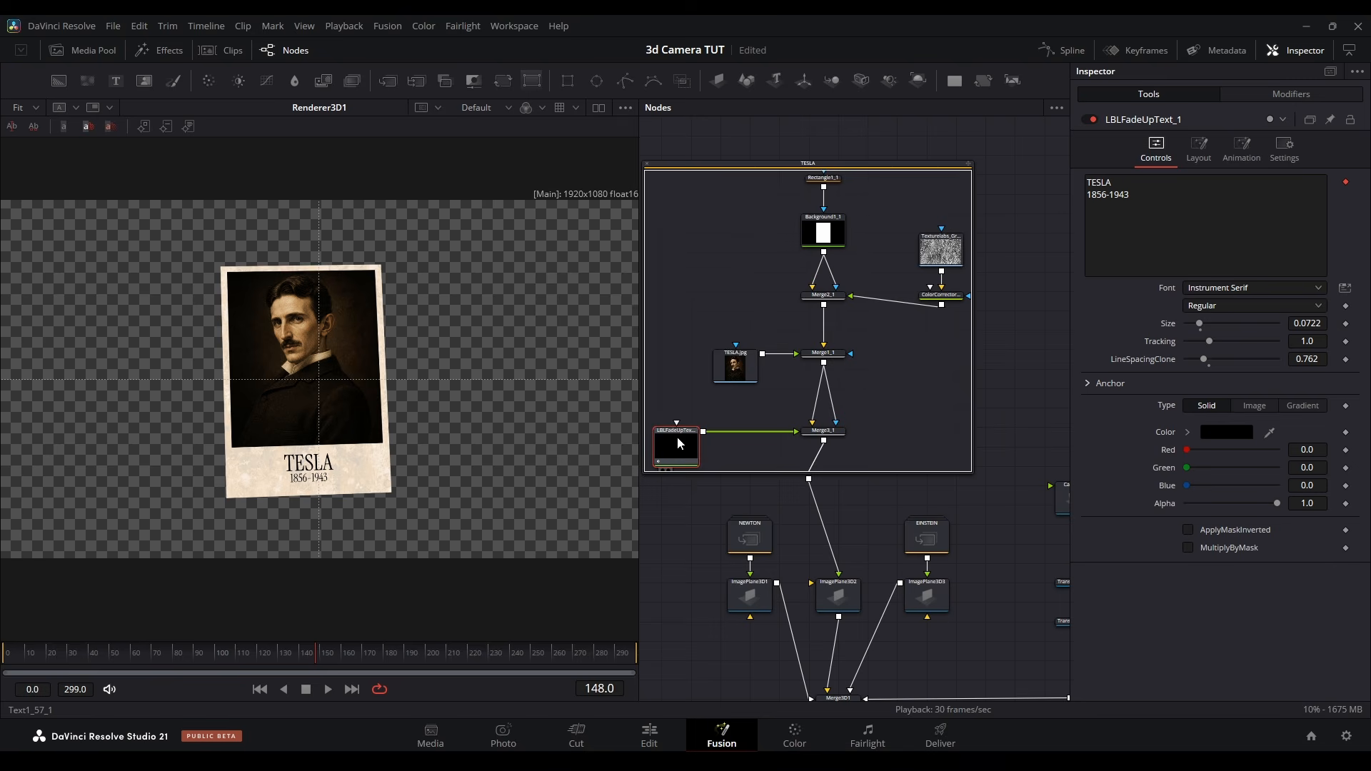
Add a Time Speed node after the fade-up title inside the TESLA group
key("shift+space")
type("times")
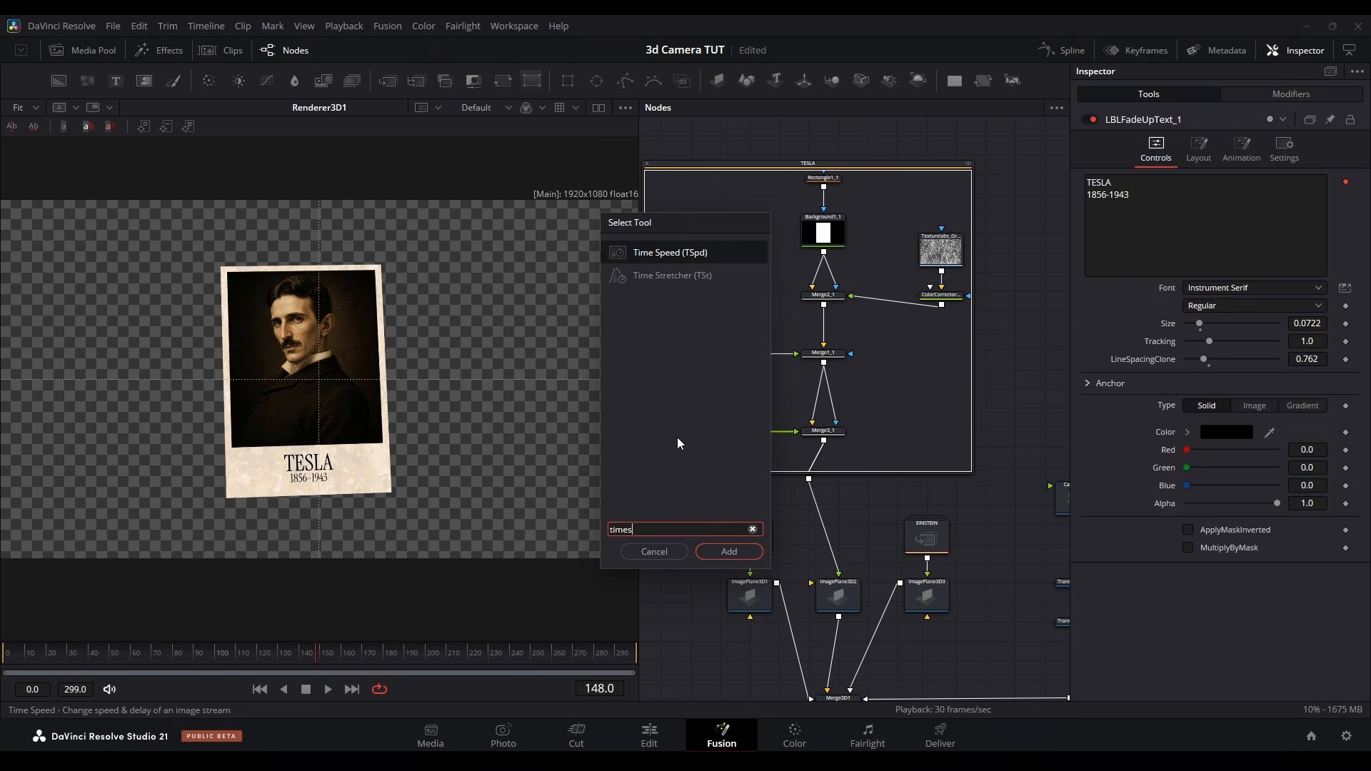
key("Return")
left_click(1197, 220)
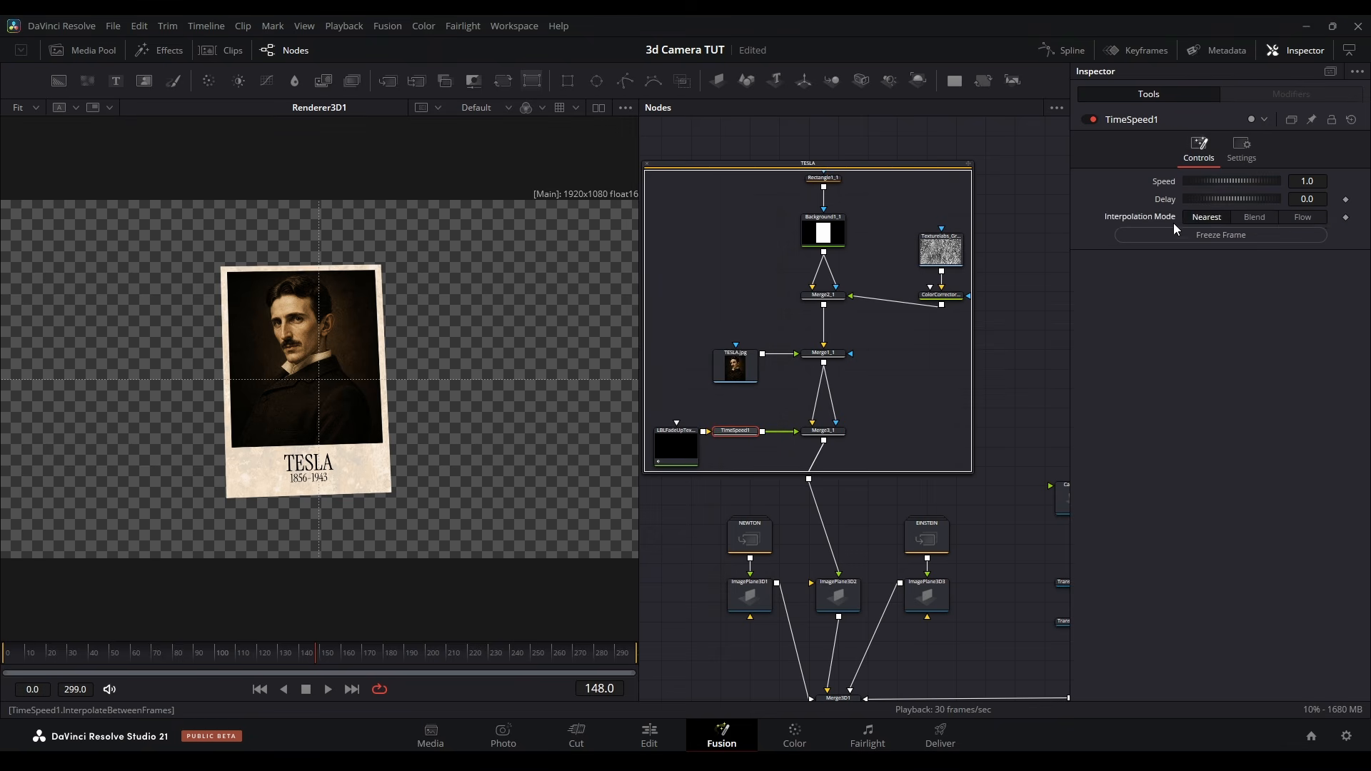
Add an AB_UltraEase_3D node after the camera and place it in line before the second transform
left_click(133, 650)
mouse_move(128, 662)
left_mouse_down()
mouse_move(176, 671)
mouse_move(152, 661)
left_mouse_up()
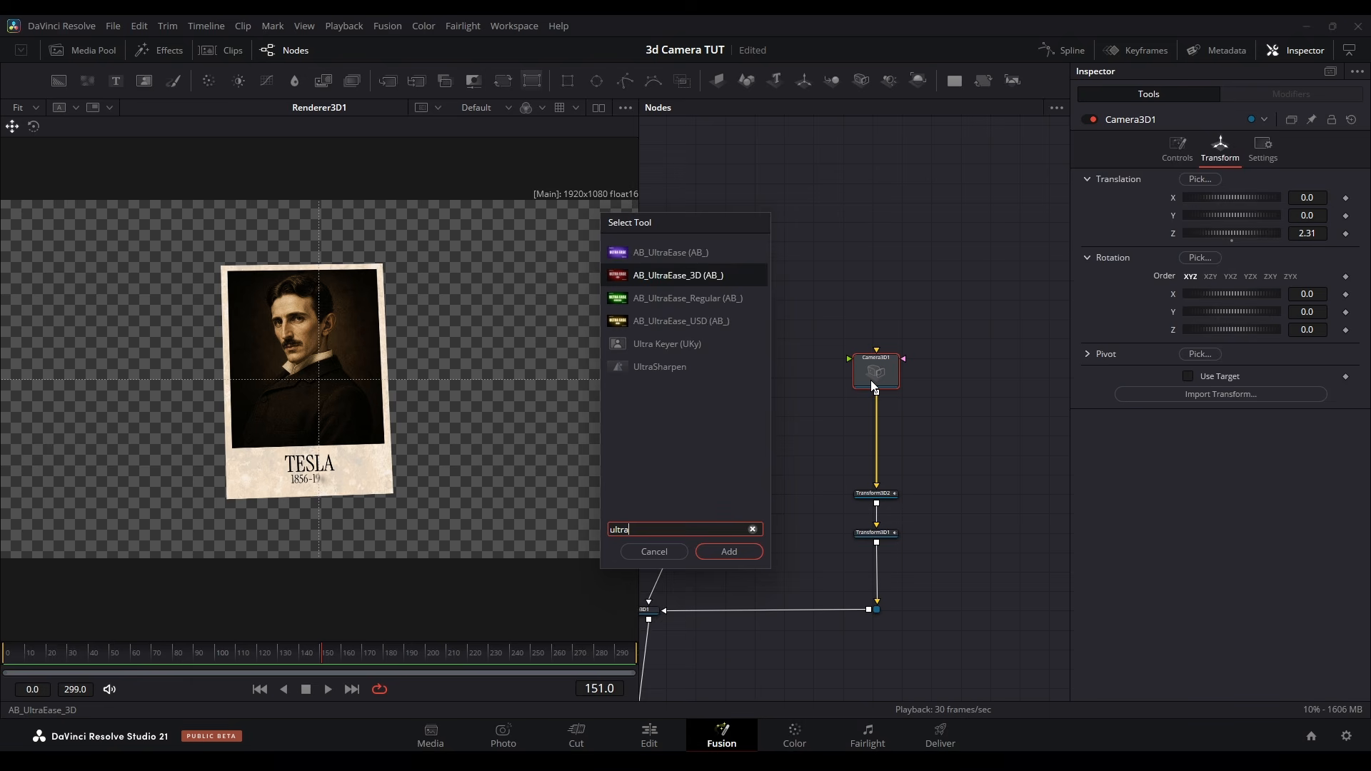
key("Return")
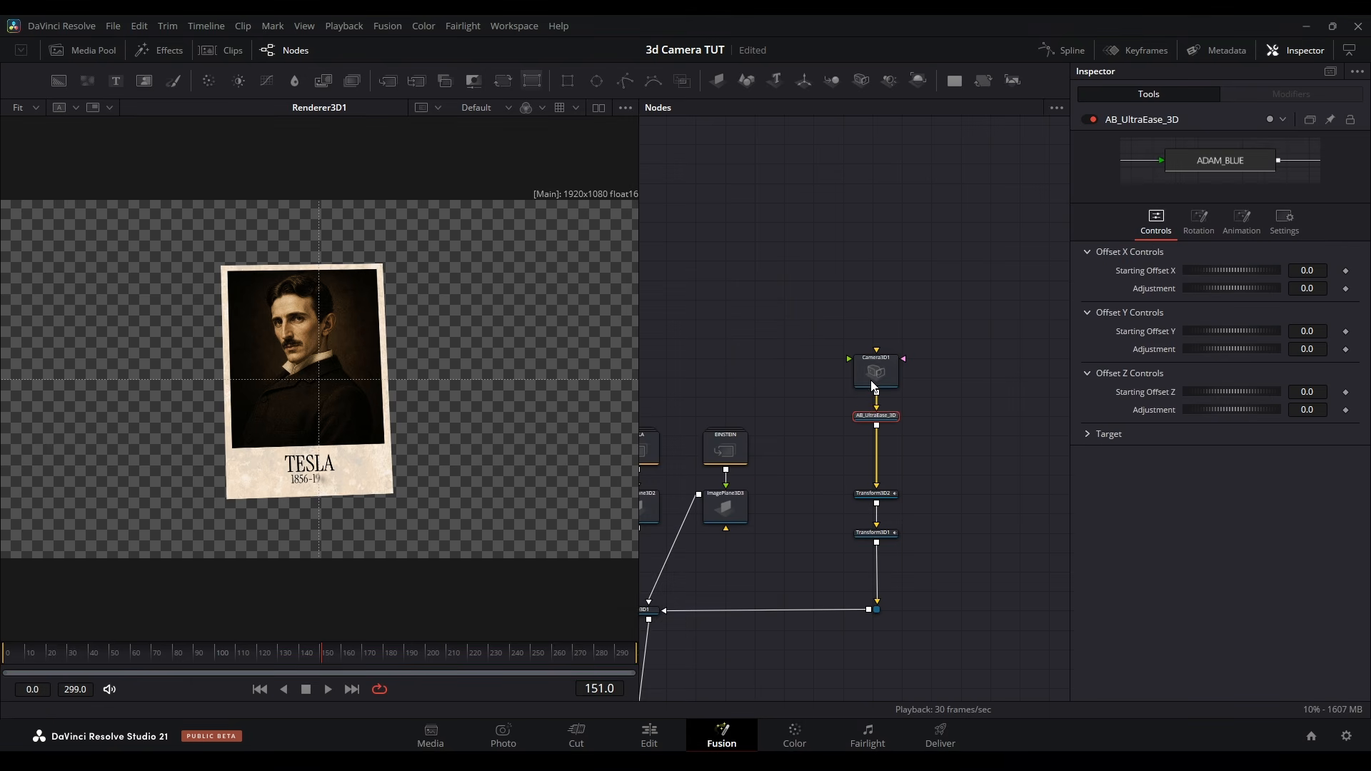
left_click_drag(884, 429, 890, 467)
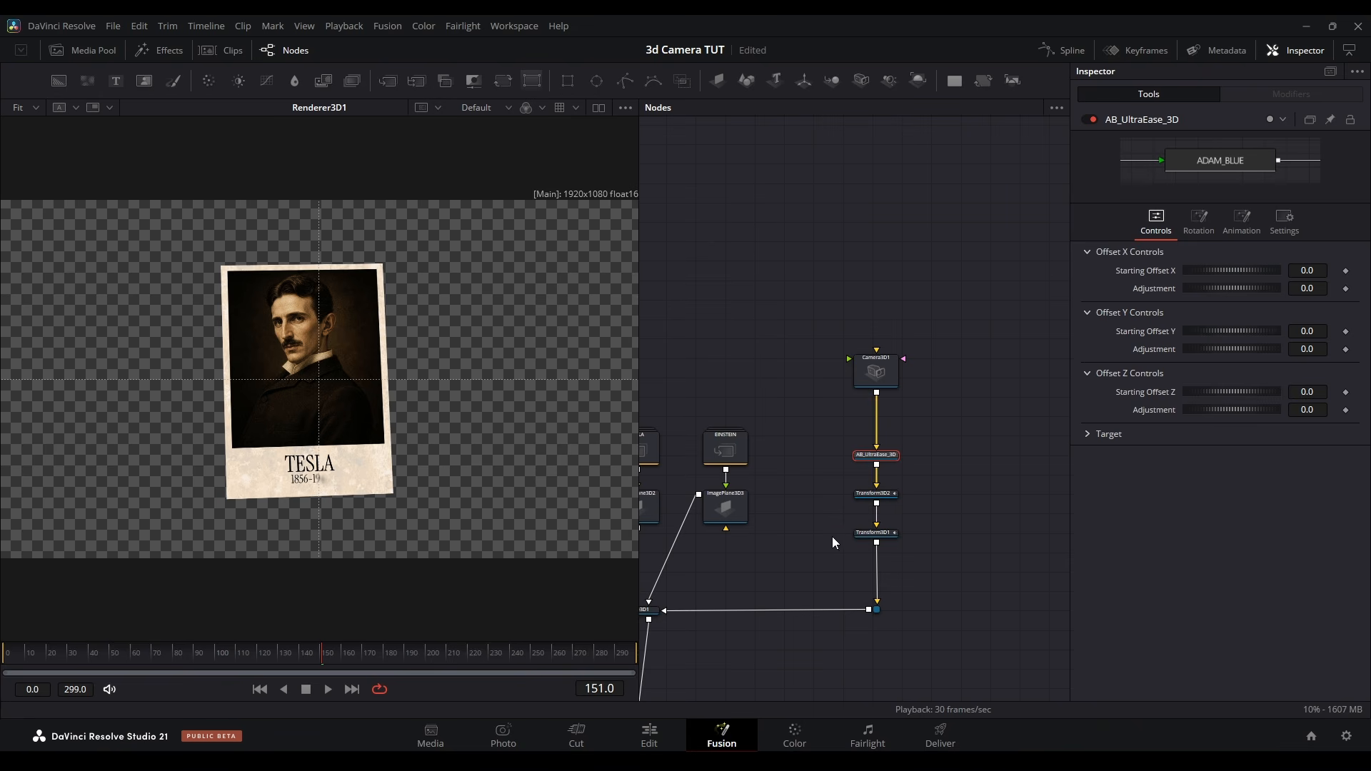
Set the camera's UltraEase animation to start at 150 with duration 150, using the Easing curve with None in and Expo out
left_click(1244, 221)
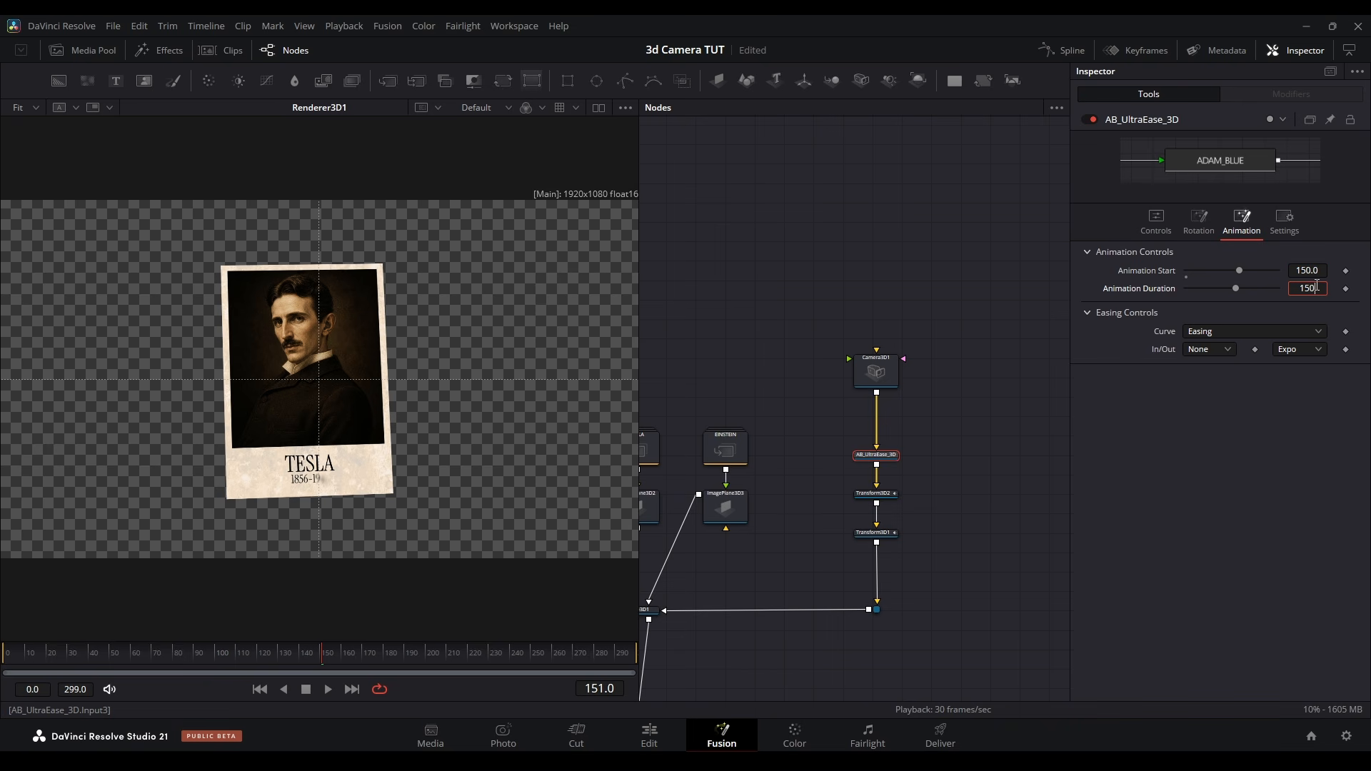
left_click(1300, 349)
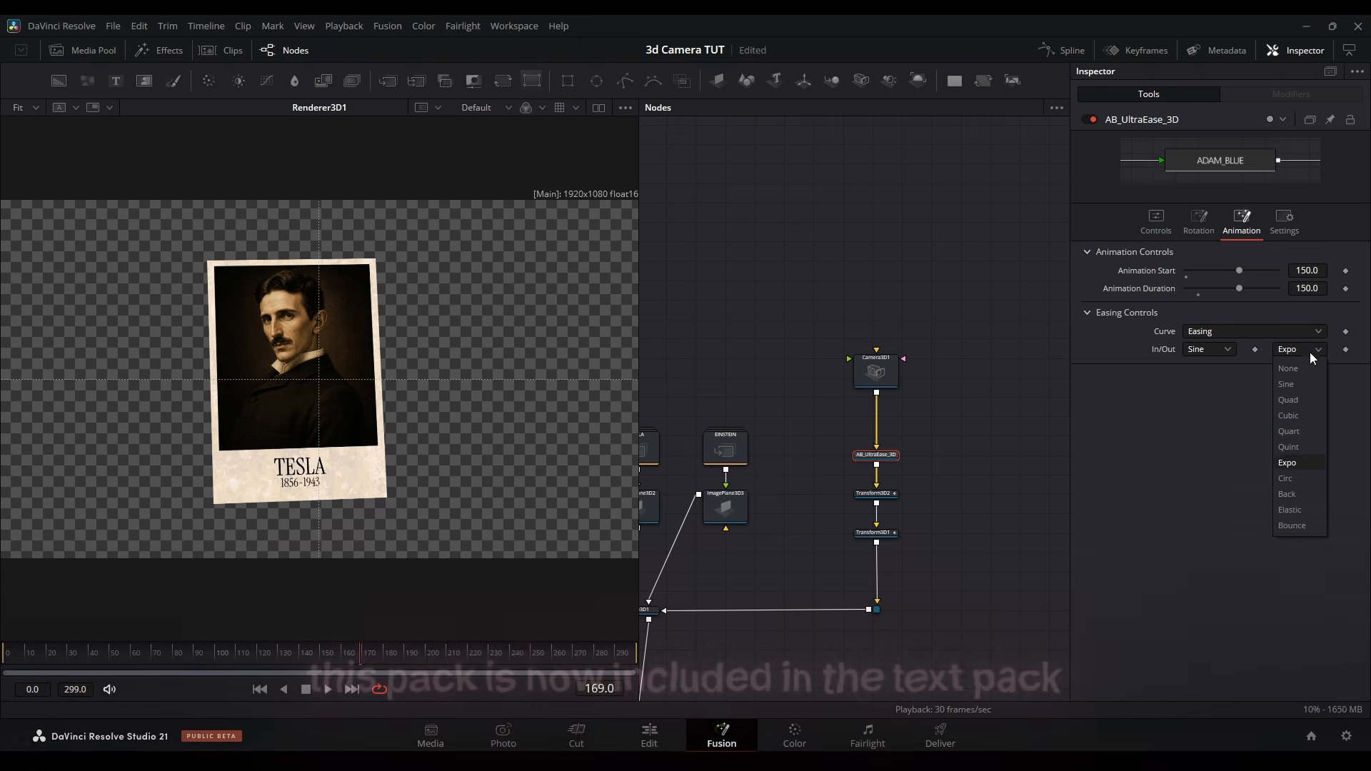
left_click(1307, 474)
left_click(1260, 332)
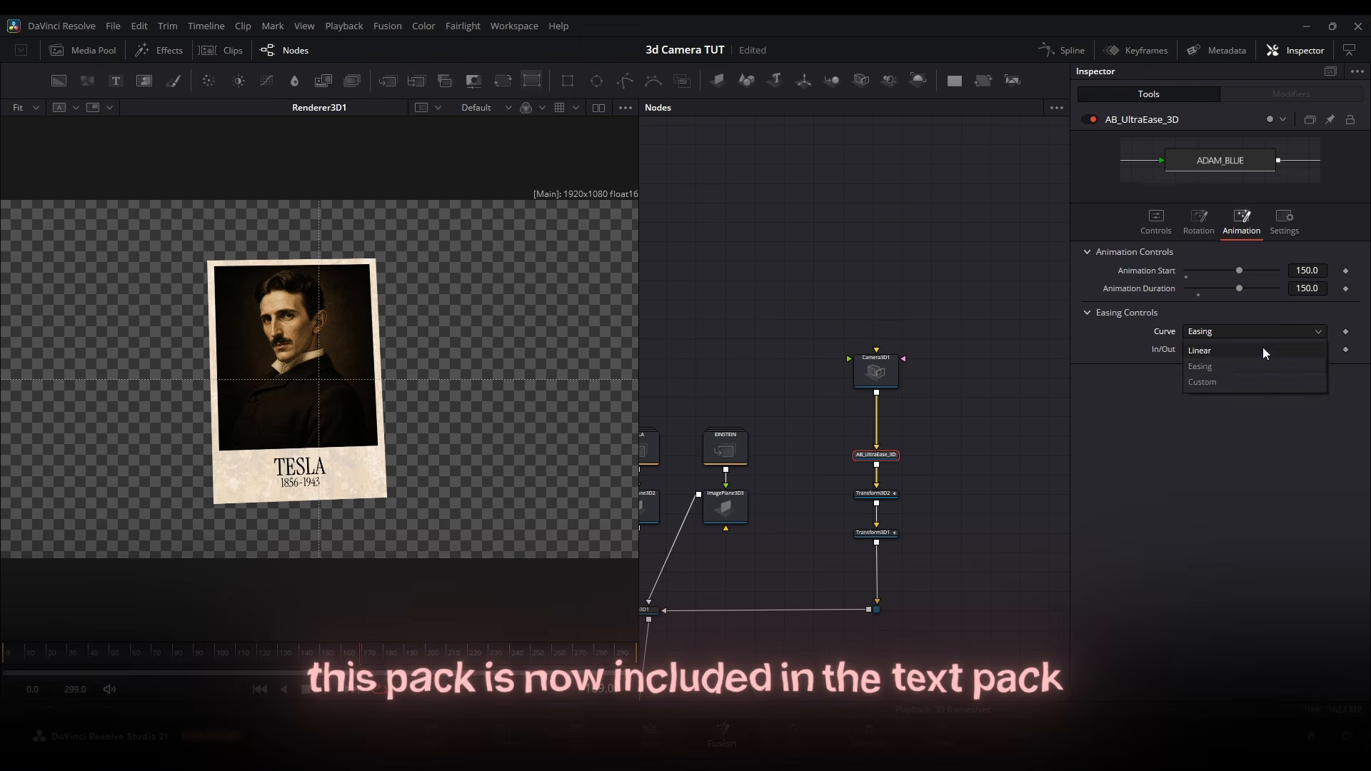
left_click(1214, 368)
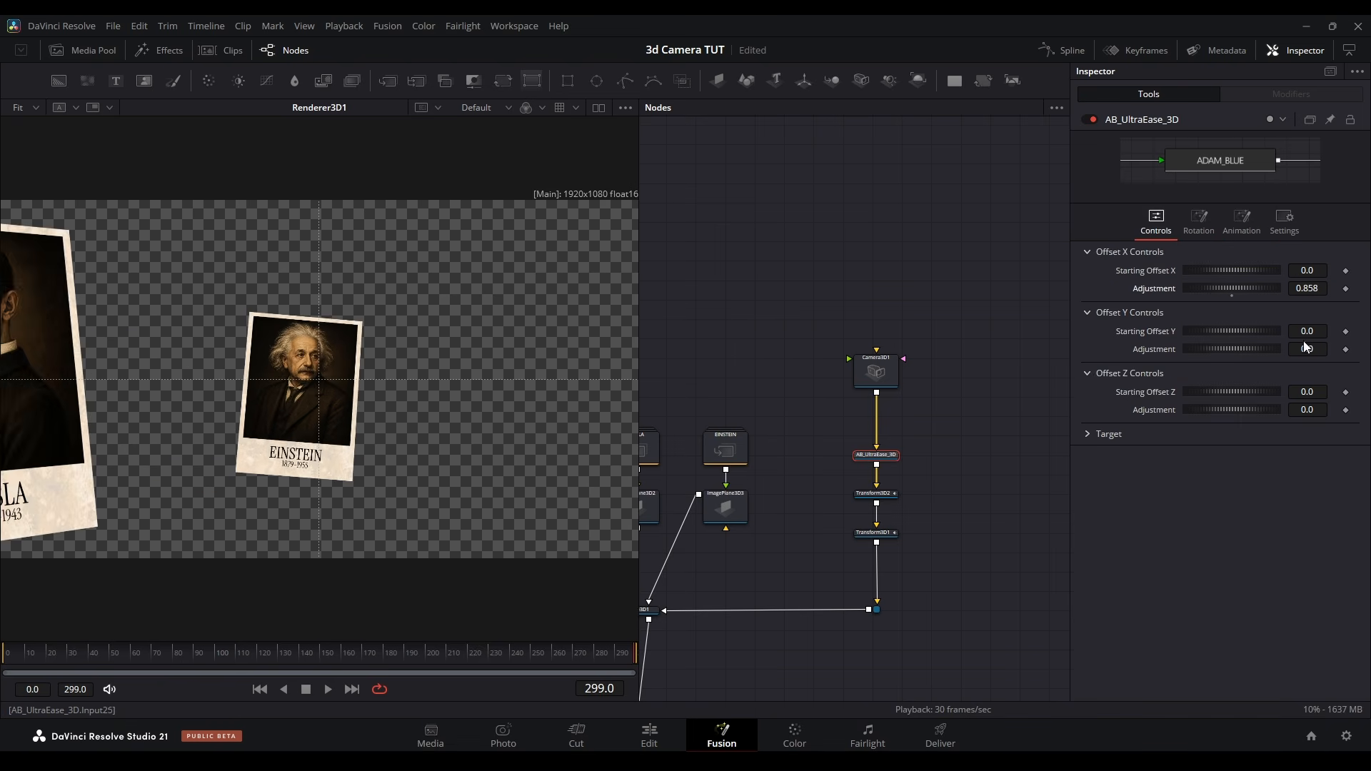
Tune the UltraEase X, Y and Z offset adjustments and its rotation to frame the EINSTEIN card at frame 299
left_click_drag(1307, 410, 1278, 410)
left_click_drag(1307, 289, 1336, 288)
left_click_drag(1307, 349, 1296, 349)
left_click(1233, 221)
left_click(1199, 222)
left_click_drag(1306, 416, 1282, 417)
left_click(1156, 221)
left_click_drag(1308, 350, 1300, 349)
left_click(1242, 222)
Use a Custom easing curve for the camera's UltraEase and pull its end handle back for a longer ease-out
left_click_drag(405, 654, 360, 654)
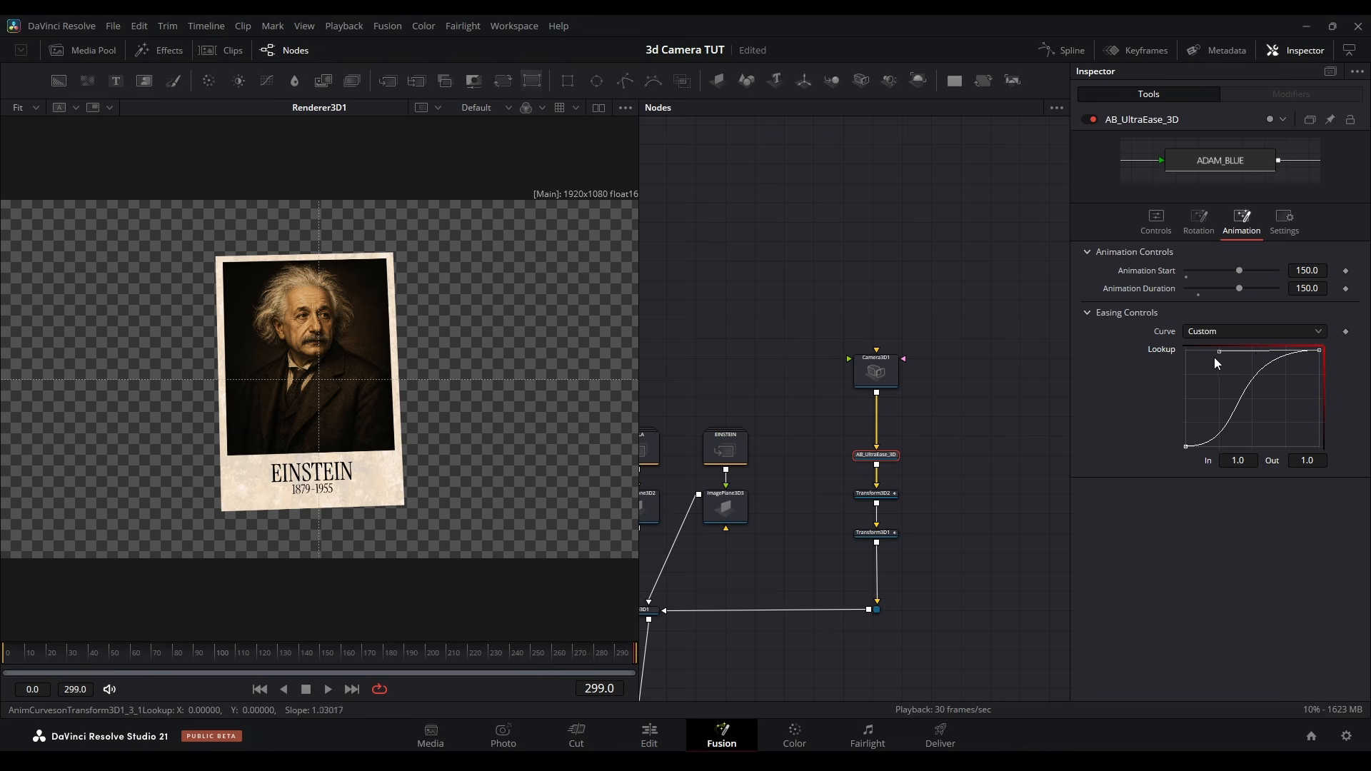
left_click_drag(1220, 350, 1191, 349)
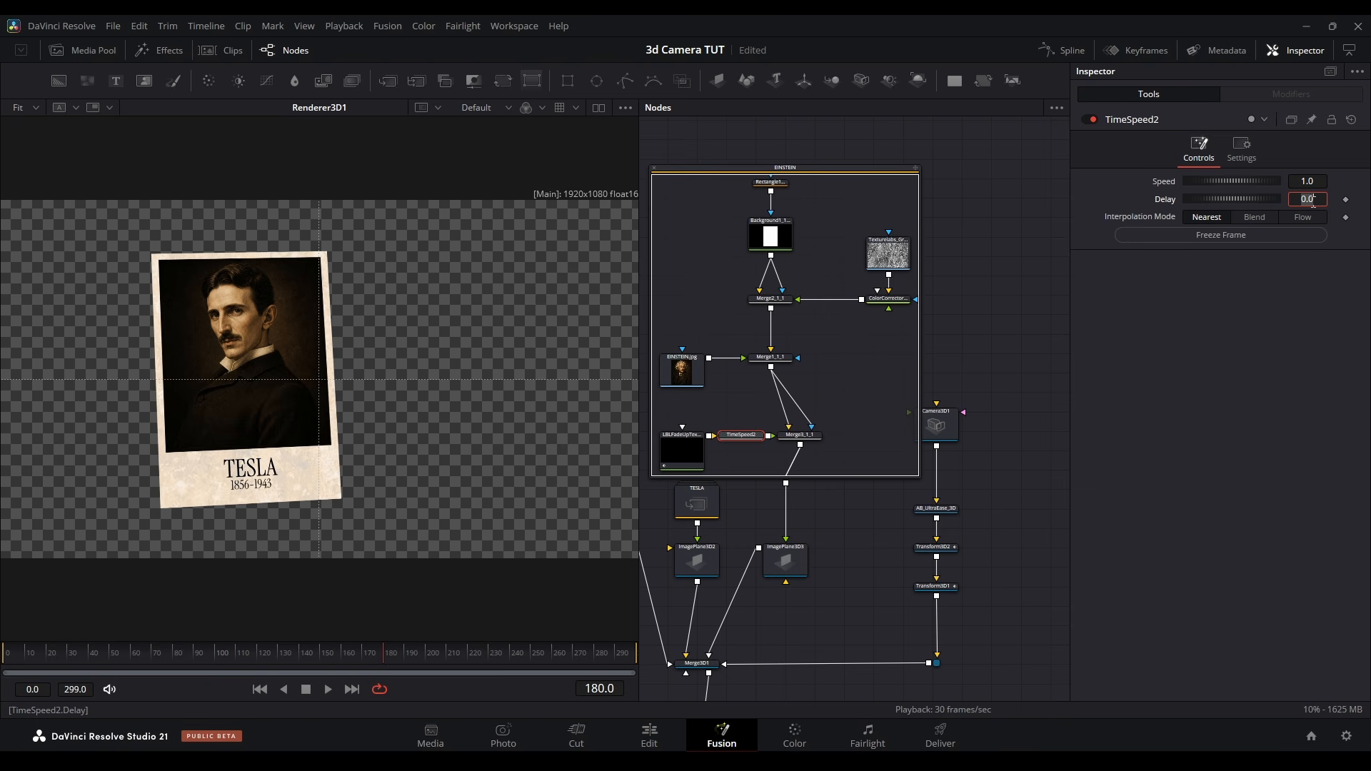
Delay the Time Speed node in the EINSTEIN group to 180 and collapse the group
type("180")
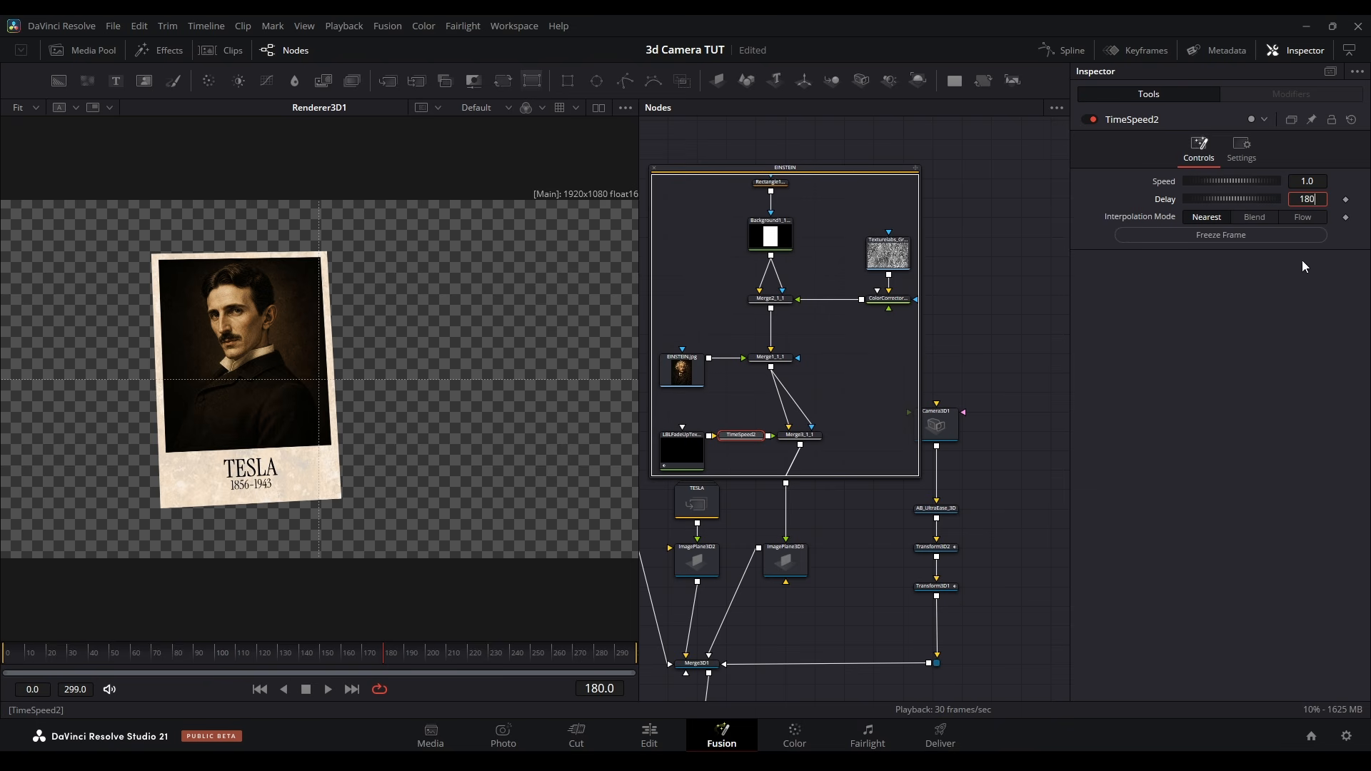
key("Return")
left_click(654, 167)
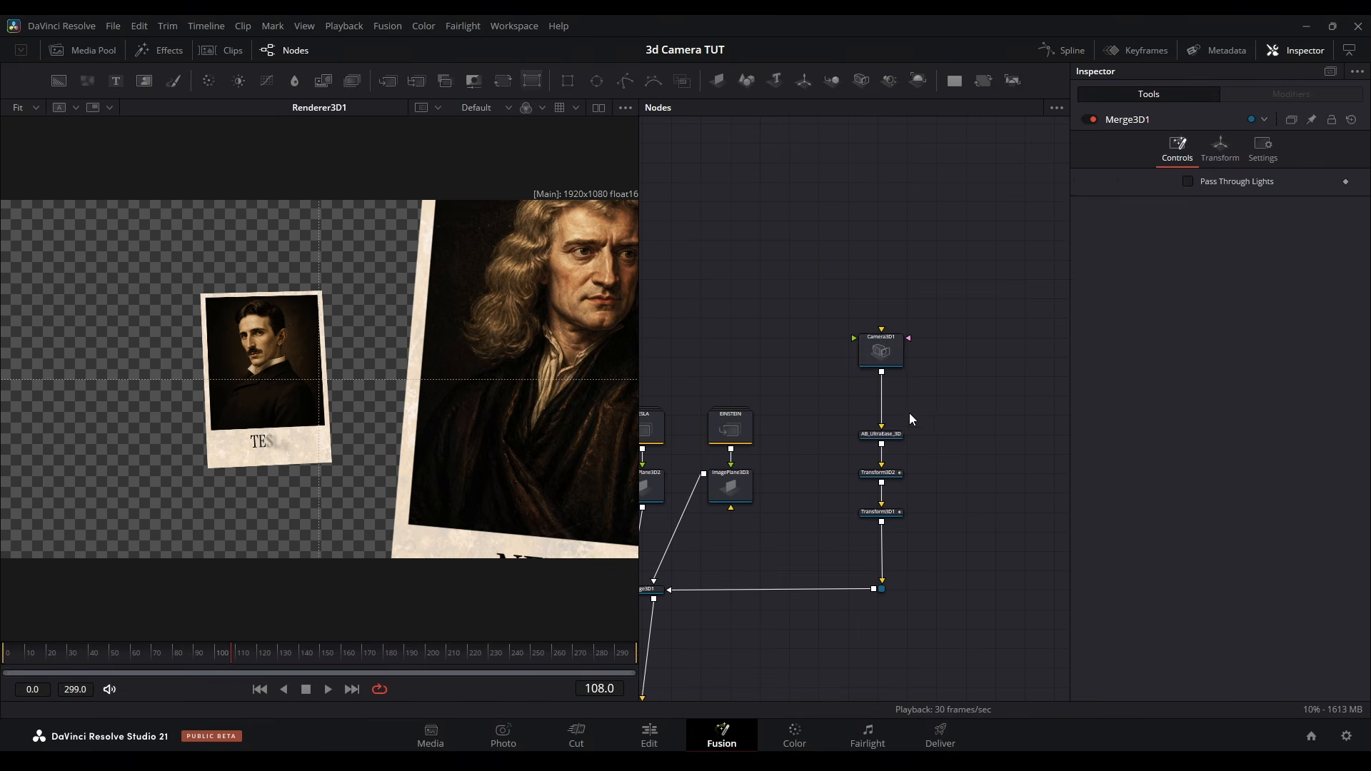
Insert a Transform 3D between the camera and UltraEase node, and modify its Z rotation with Perturb
left_click(885, 368)
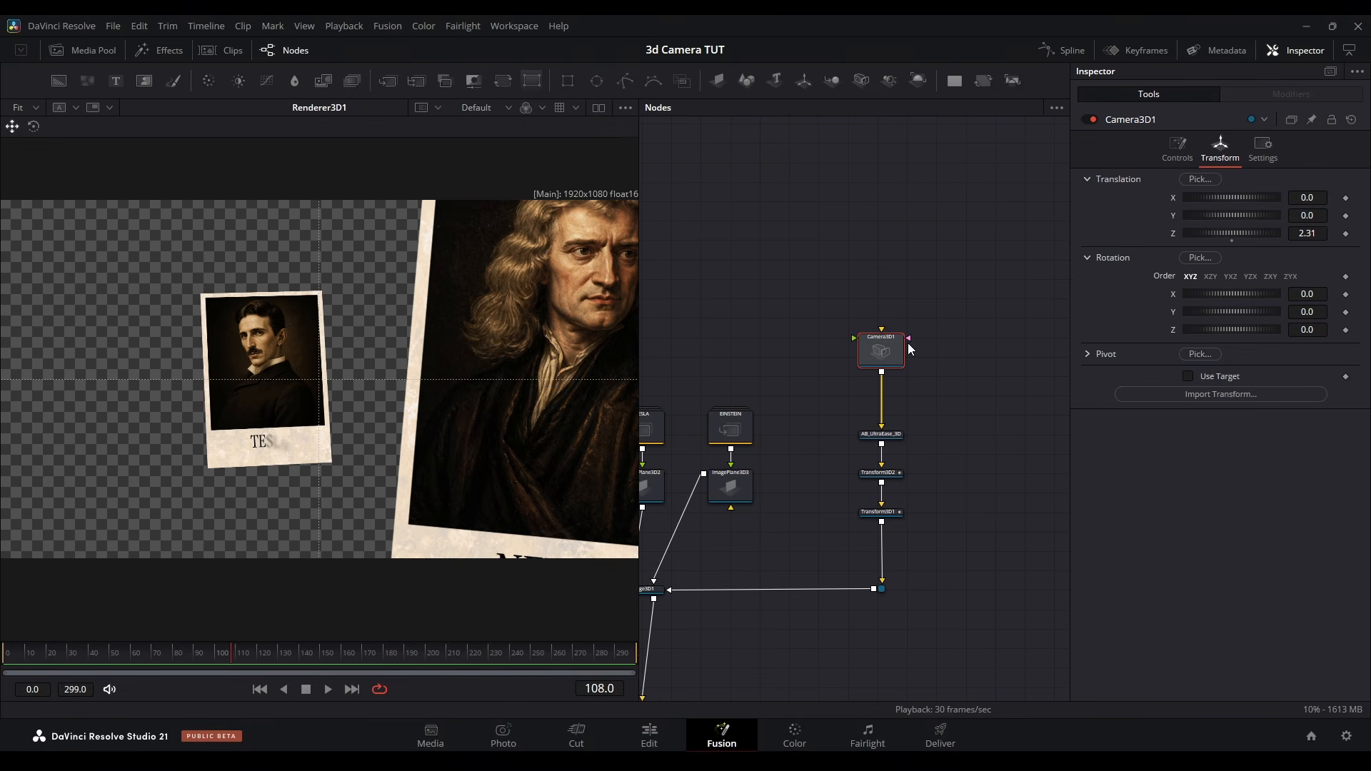
left_click(803, 83)
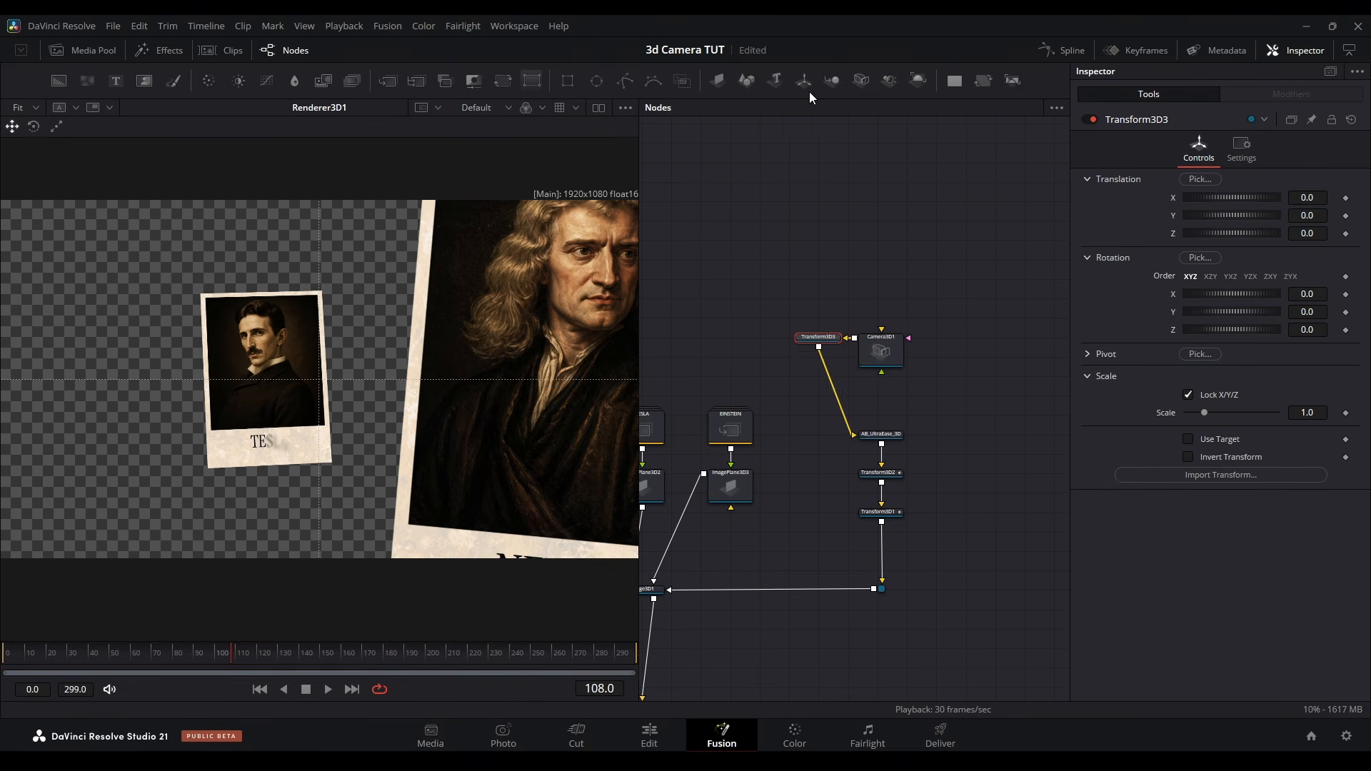
left_click_drag(864, 387, 896, 406)
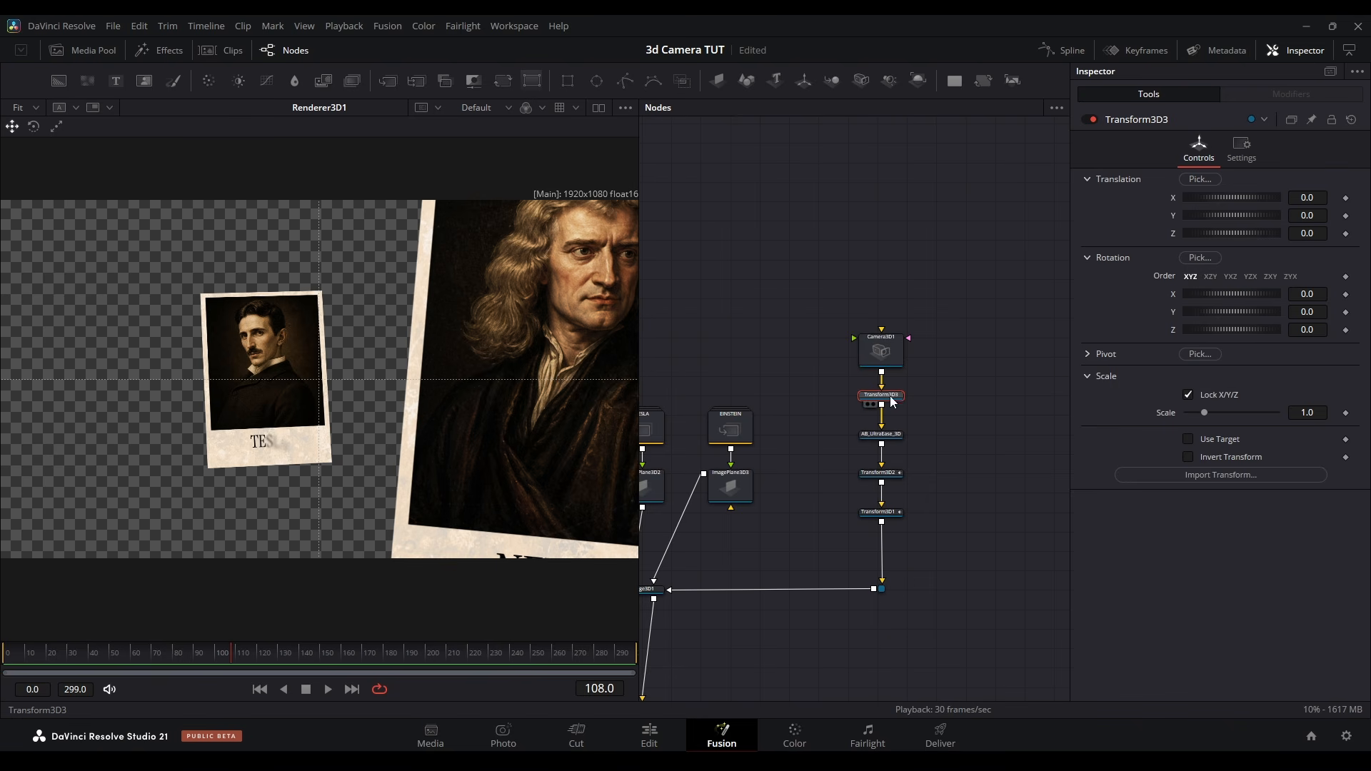
right_click(1172, 328)
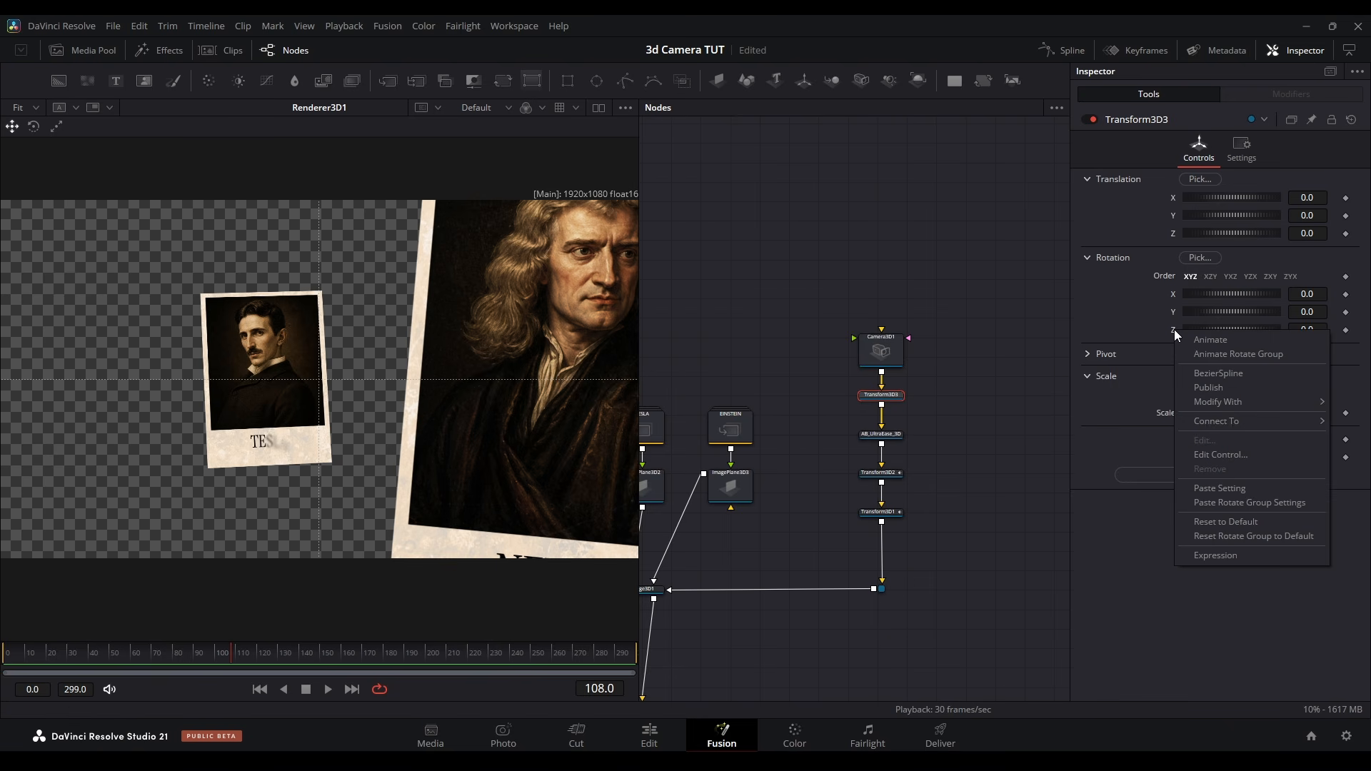
mouse_move(1224, 401)
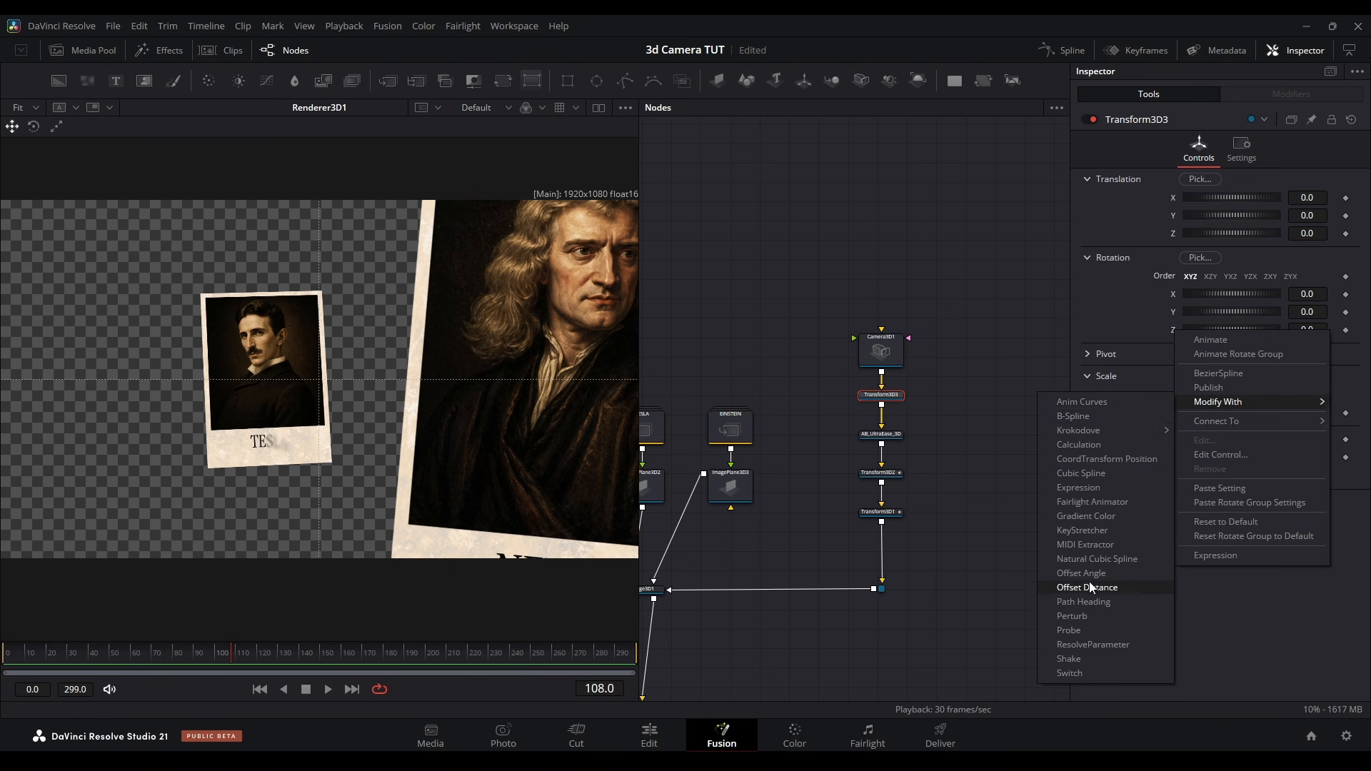
left_click(1084, 617)
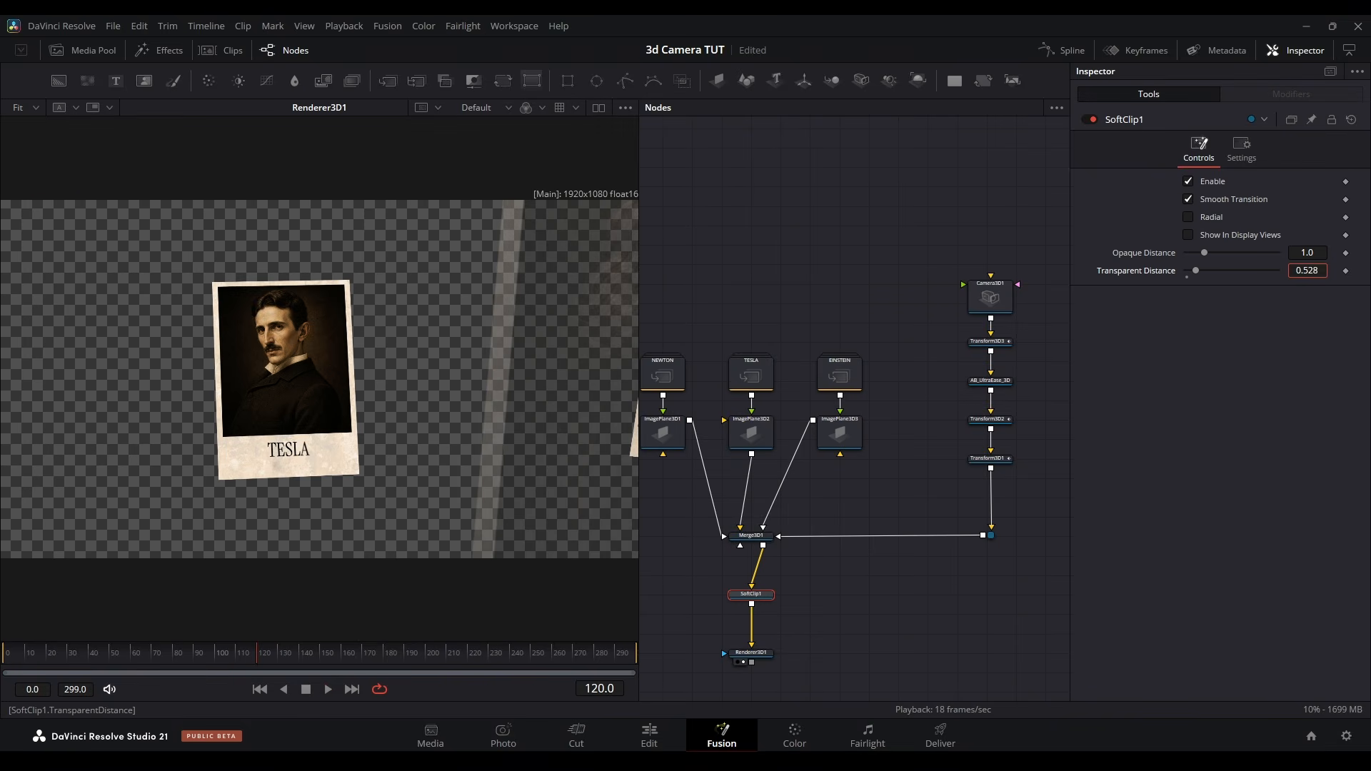
Increase the Transparent Distance of the SoftClip between the 3D merge and the renderer, and preview the animation
left_click_drag(1307, 270, 1343, 270)
left_click_drag(30, 651, 242, 671)
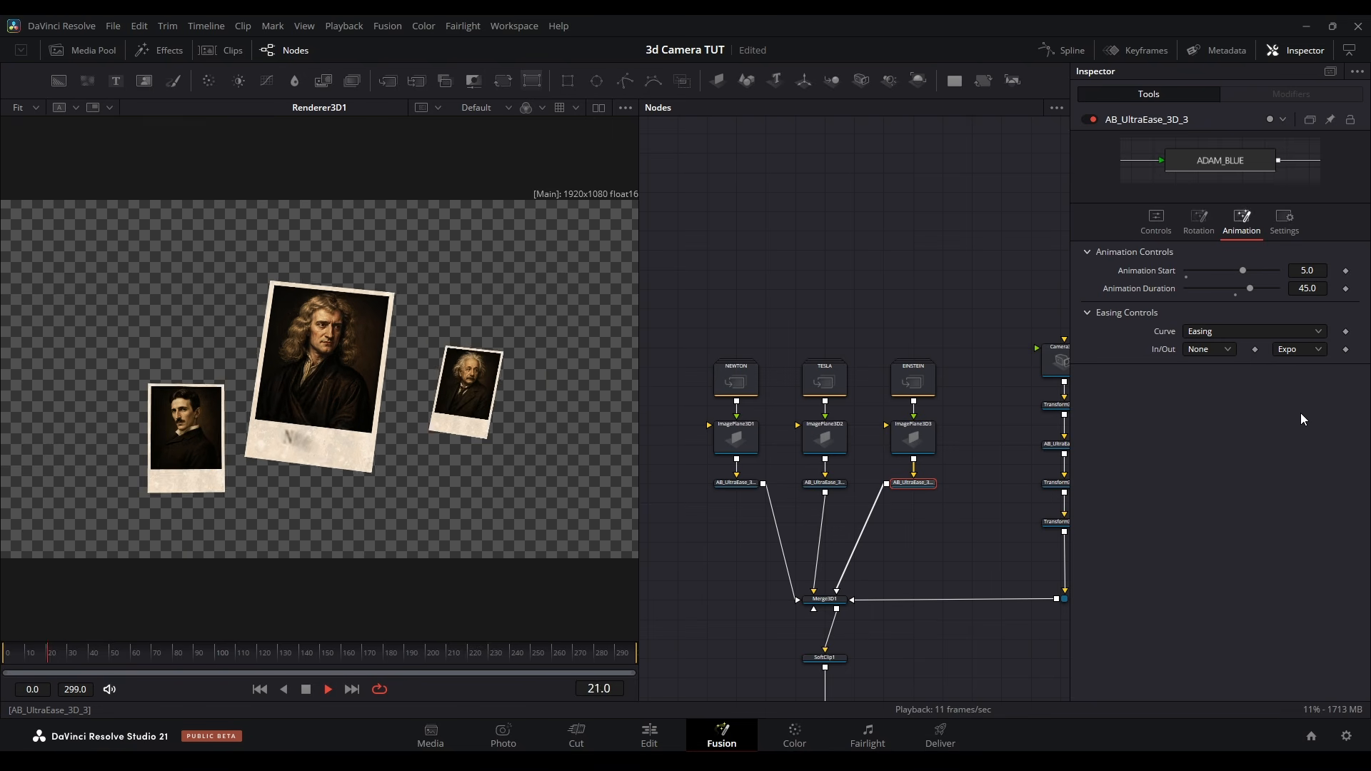
key("space")
left_click(29, 657)
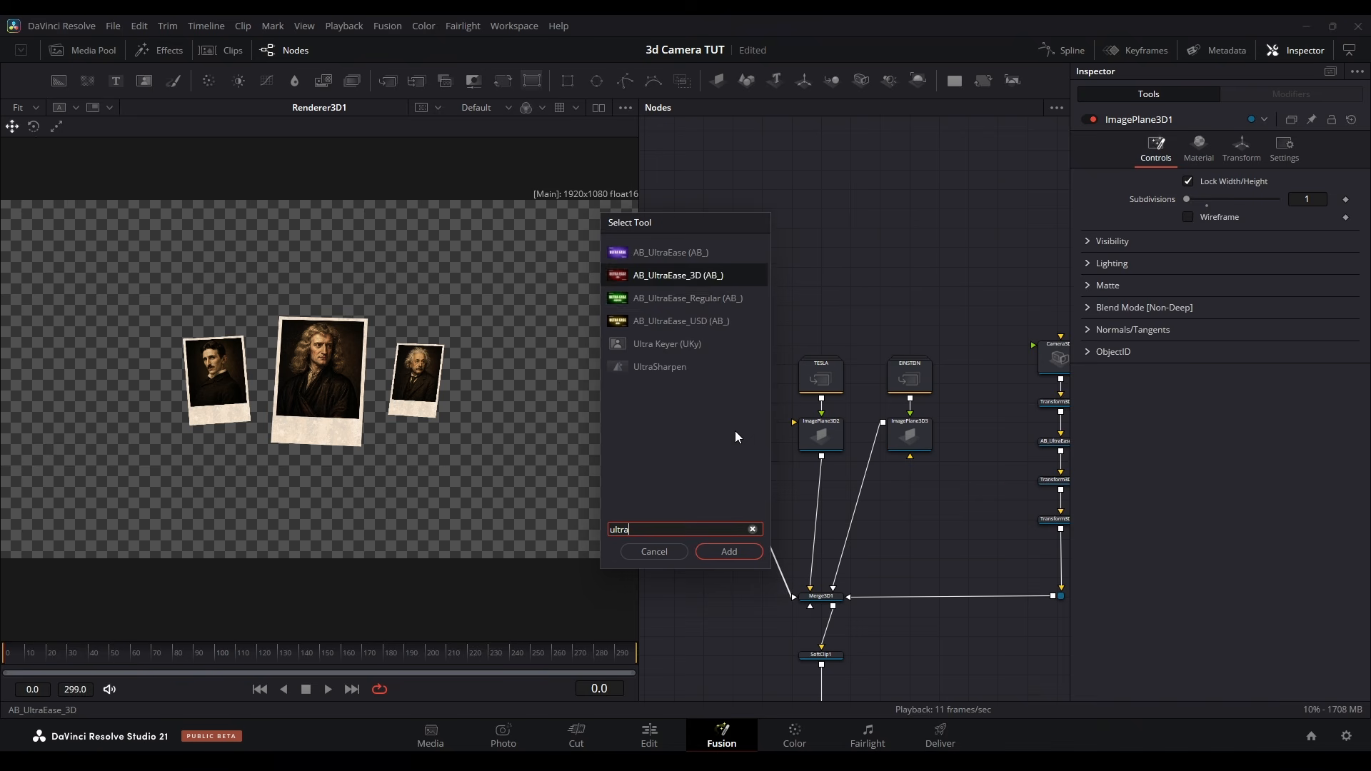
Add an AB_UltraEase_3D after NEWTON's image plane and link its Starting Offset Y to the negated Offset Y Adjustment by expression
key("Return")
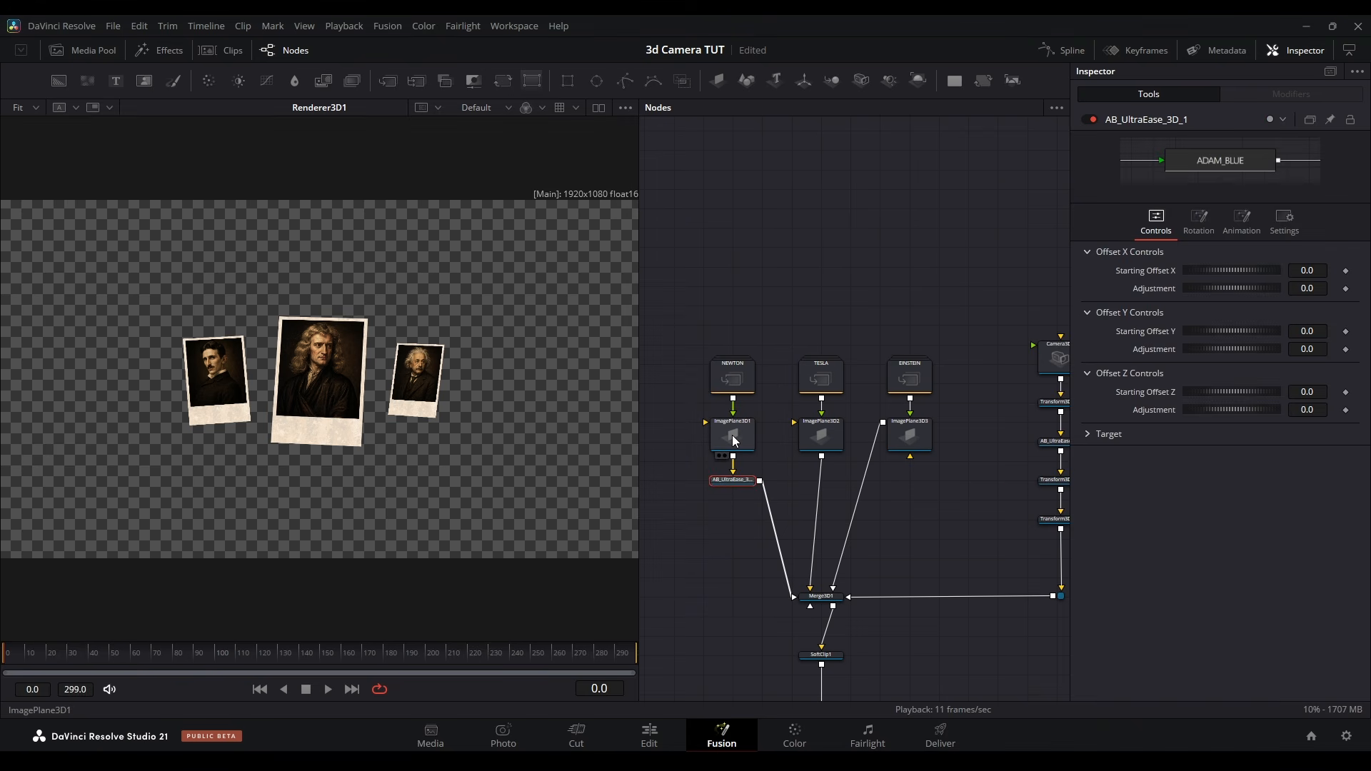
right_click(1173, 336)
left_click(1214, 514)
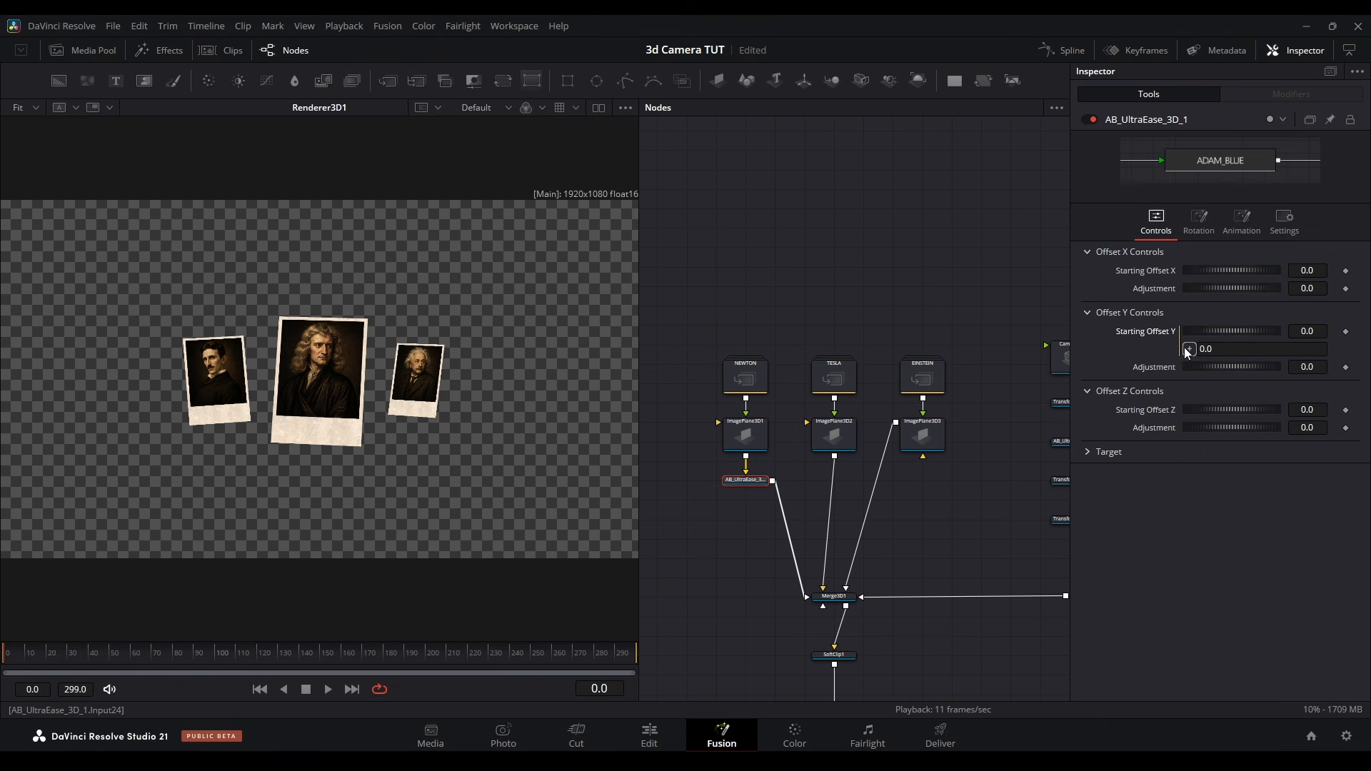
left_click_drag(1159, 370, 1157, 367)
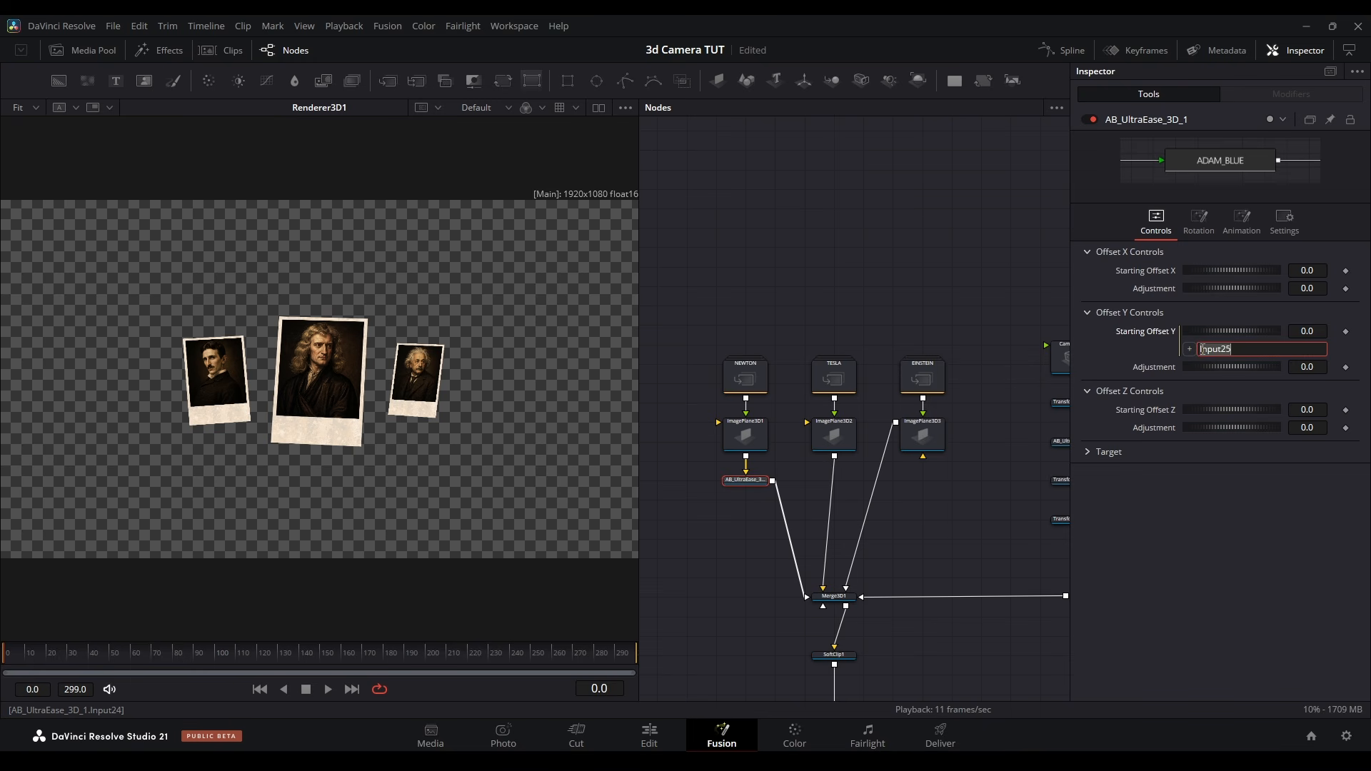
left_click(1201, 349)
type("-")
left_click(1214, 576)
Lower the Offset Y Adjustment to move NEWTON out of frame, animate from 0 over 35 frames, and add UltraEase to the other cards
left_click_drag(1231, 367, 1142, 367)
left_click(1251, 212)
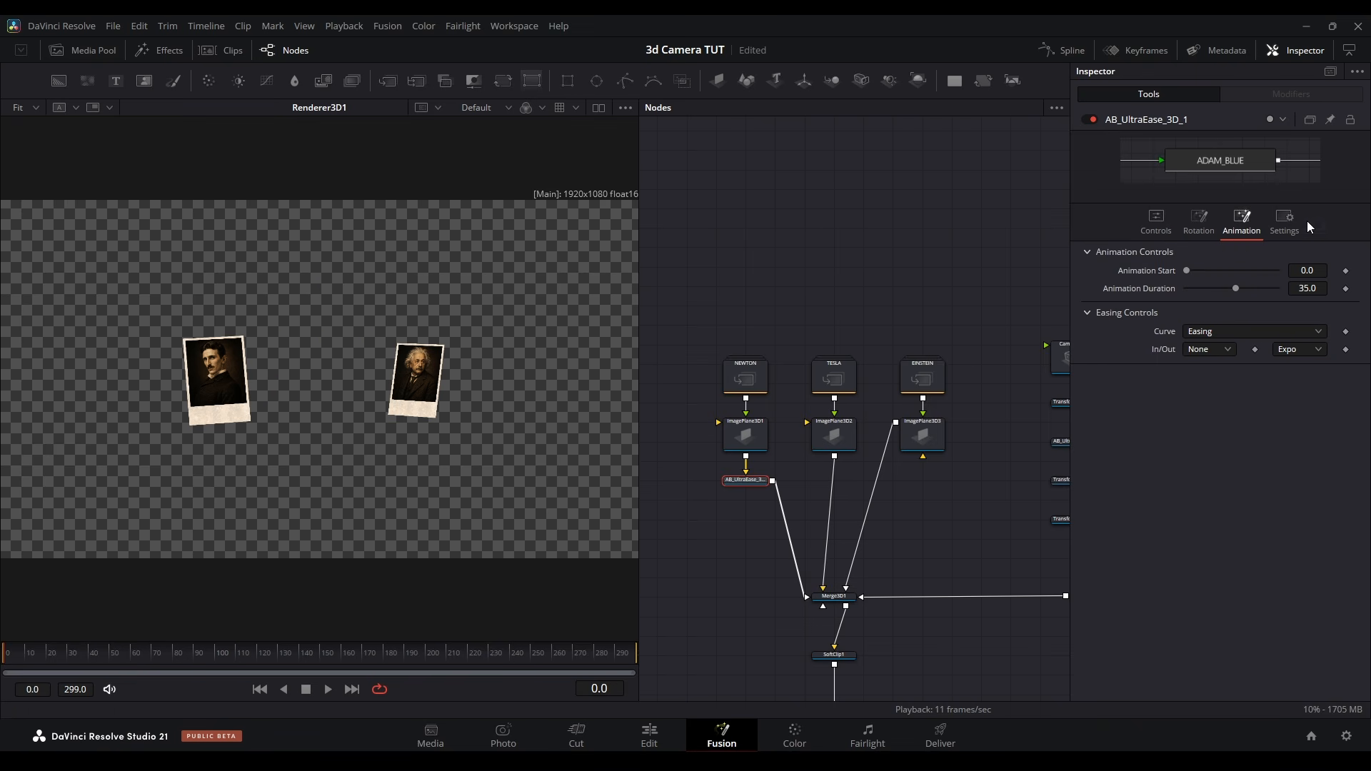
key("space")
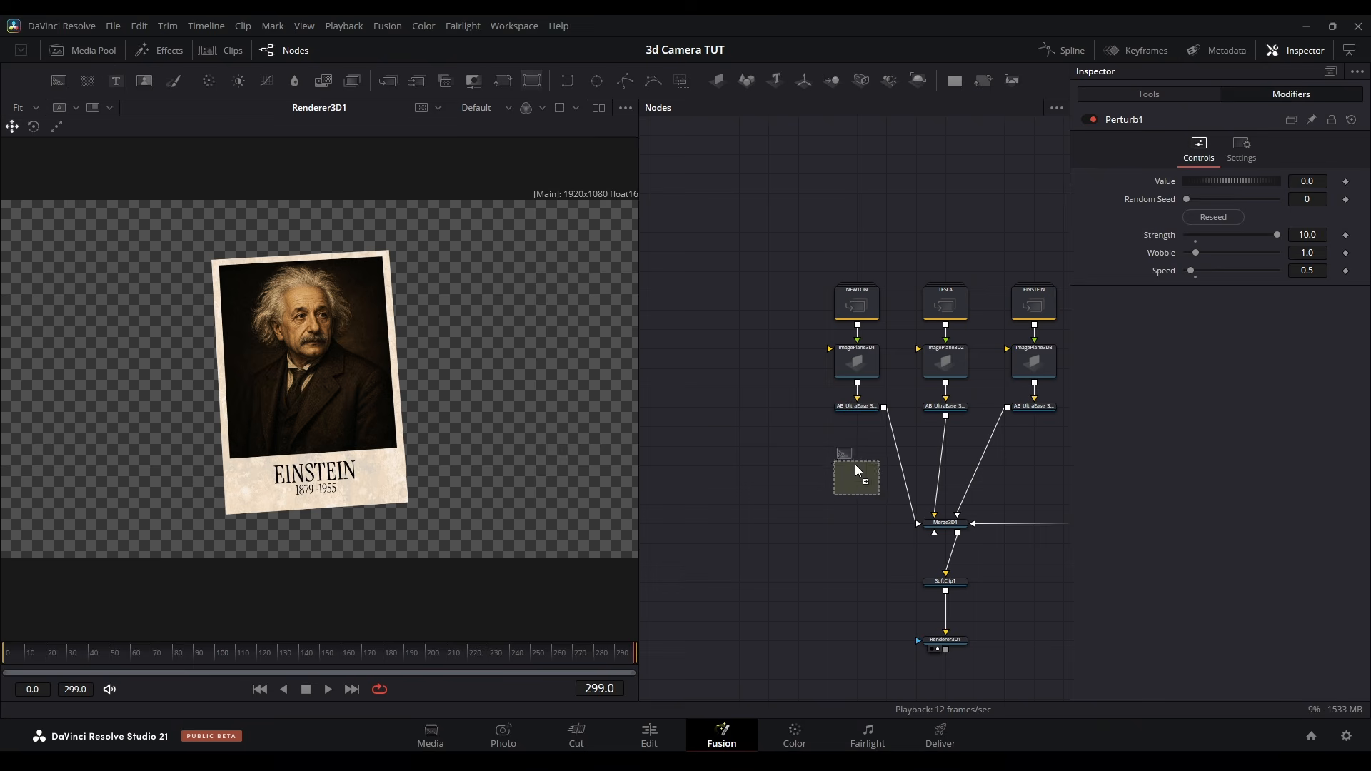
left_click(855, 464)
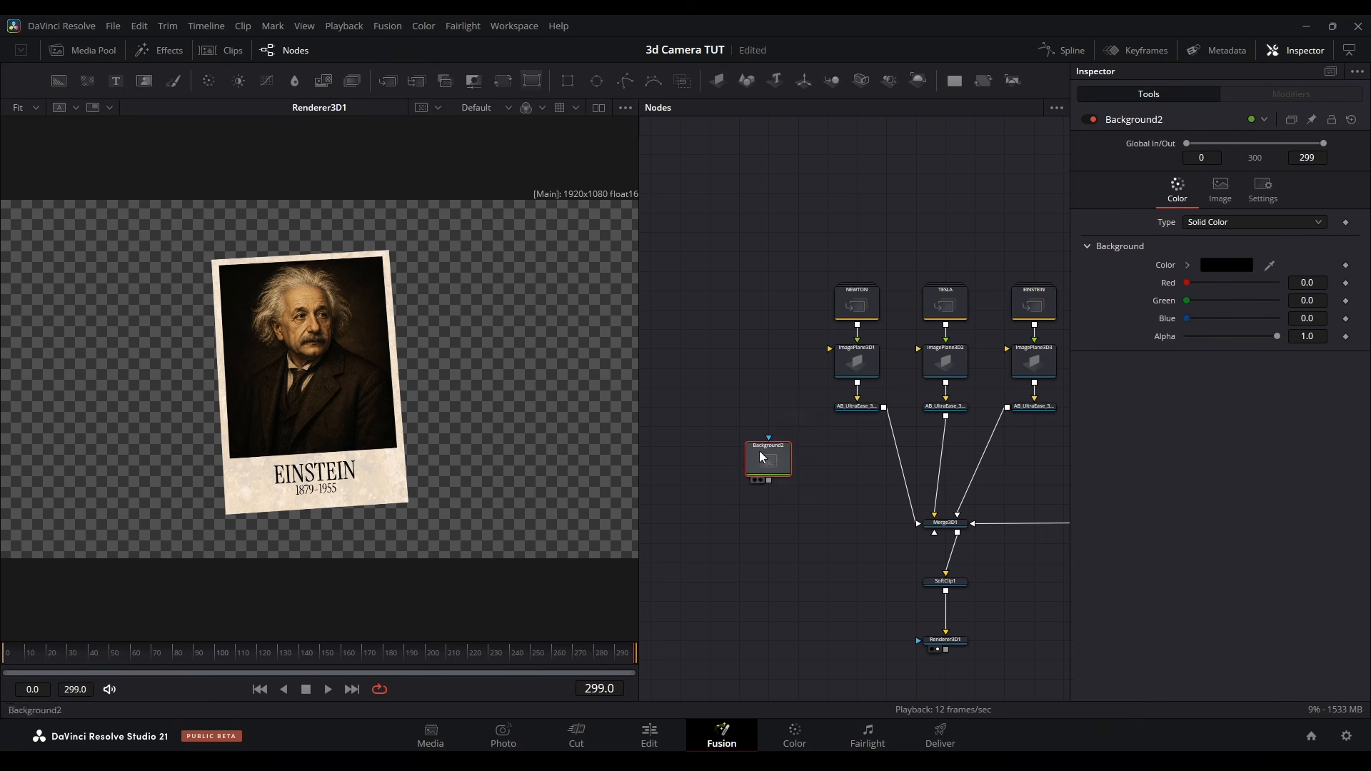
Build a dark green grid (Green 0.231372) with Background, Grid, ErodeDilate at -0.00081 and Transform nodes, setting the Transform's edges to Wrap
left_click(1226, 265)
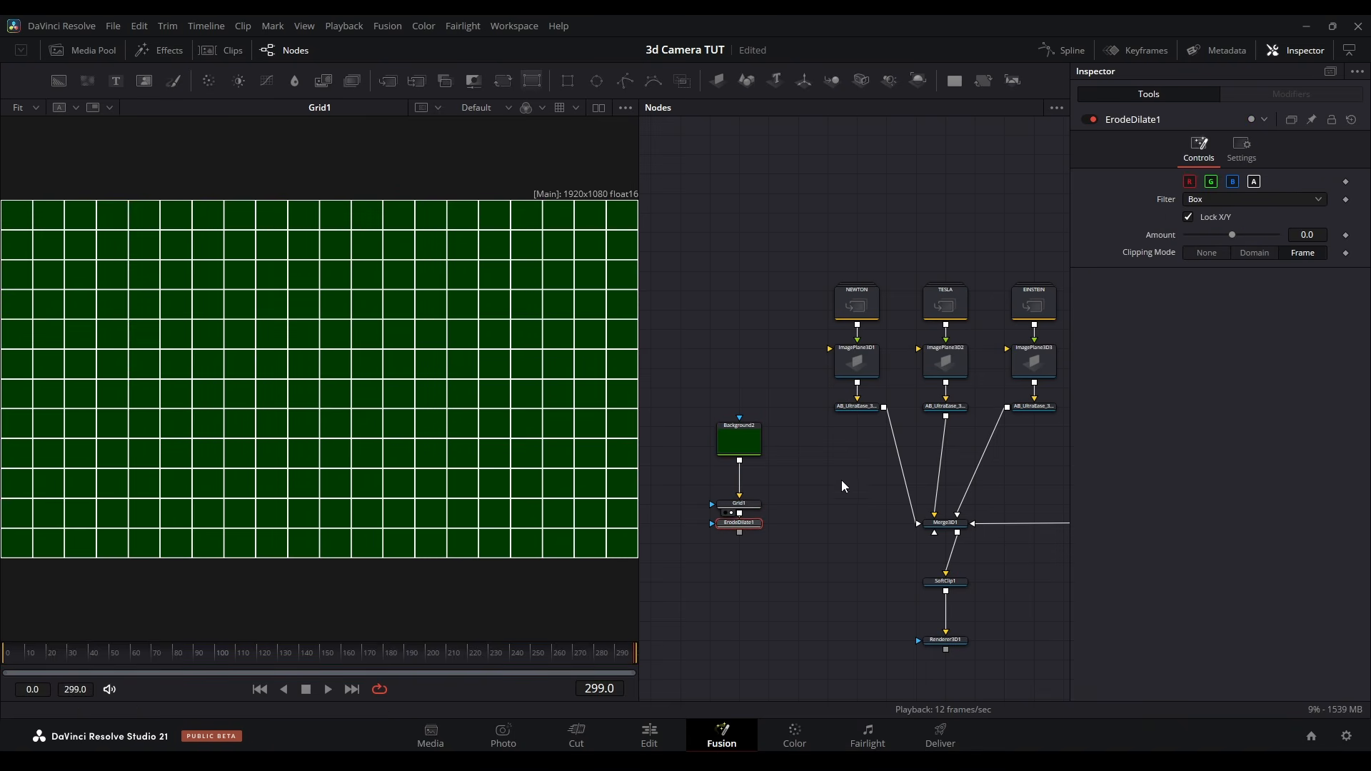
left_click(504, 80)
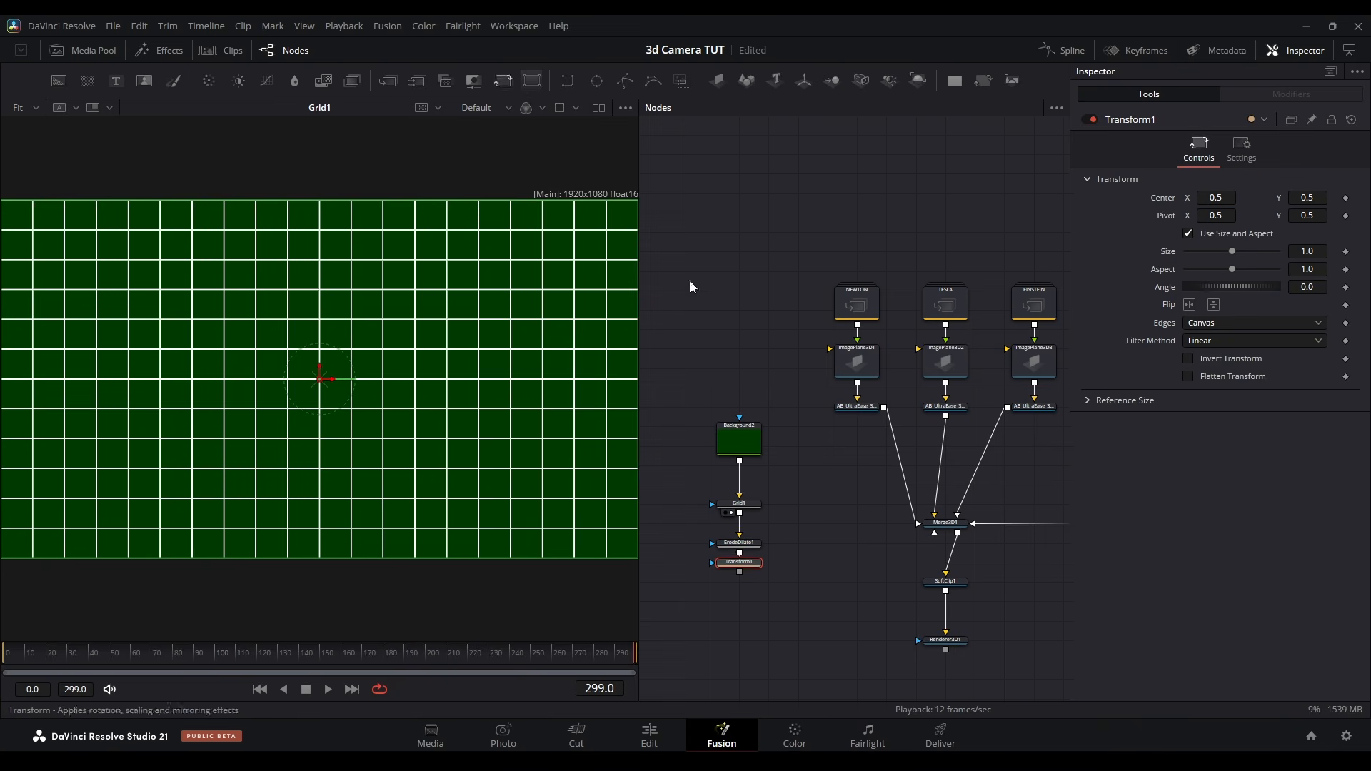
left_click(1249, 322)
left_click(1219, 359)
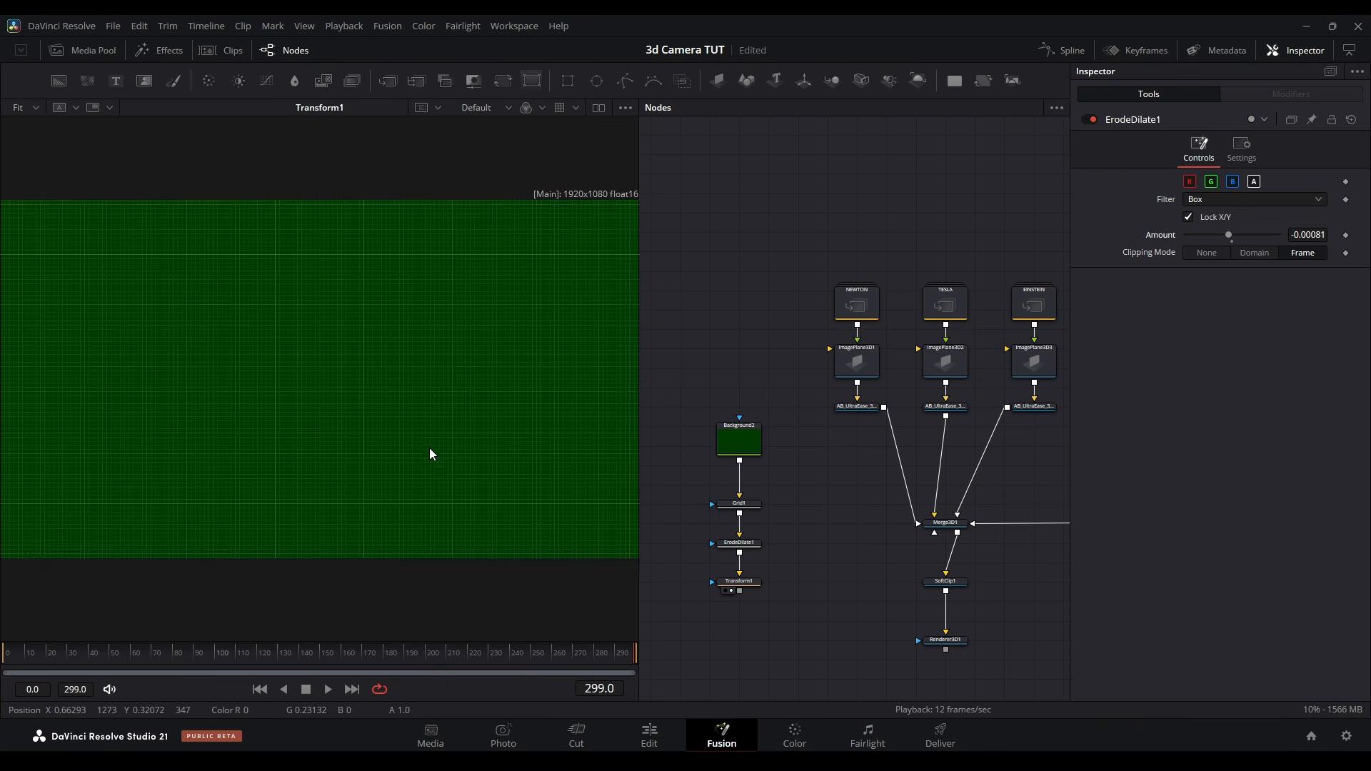
scroll(399, 455, "up", 3)
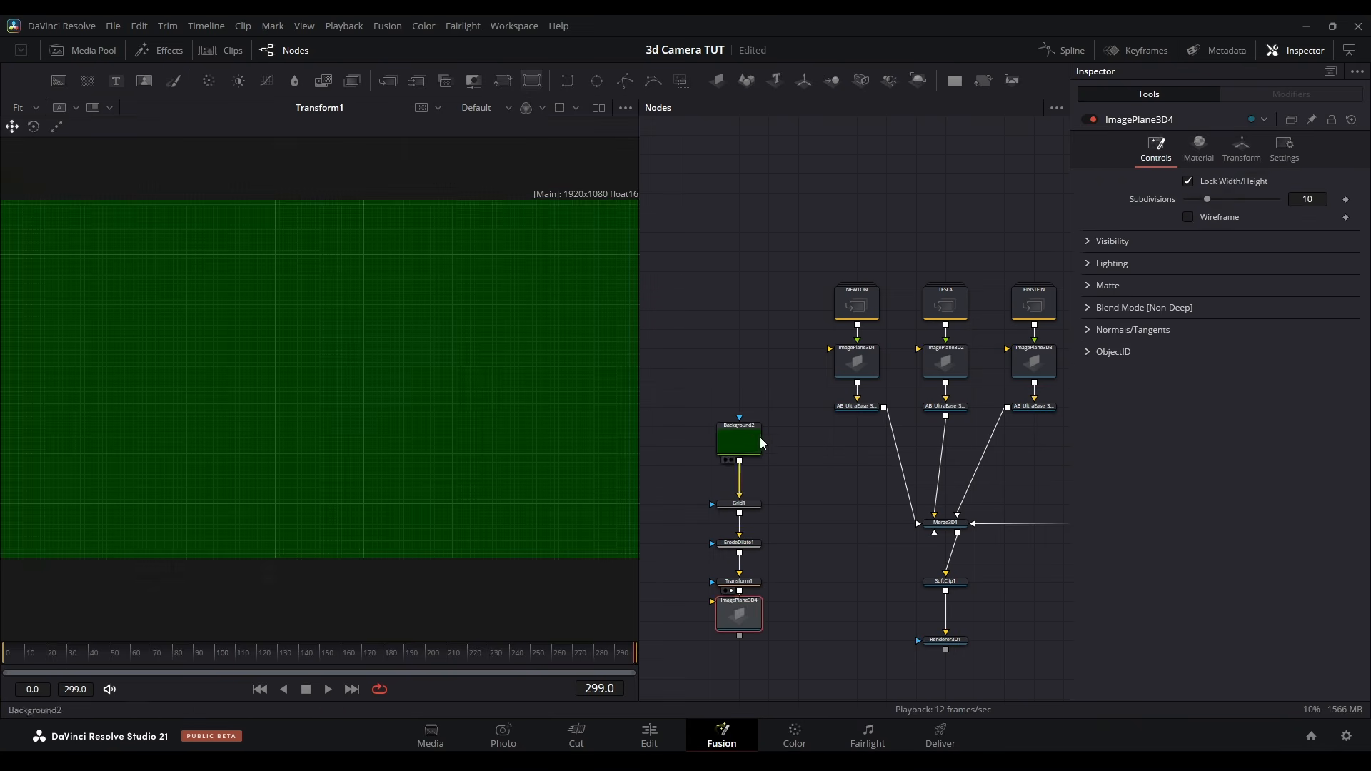
Place the green grid on a 3D plane behind the photo cards and add an AB_PaperFold node to each card
left_click_drag(725, 389, 748, 595)
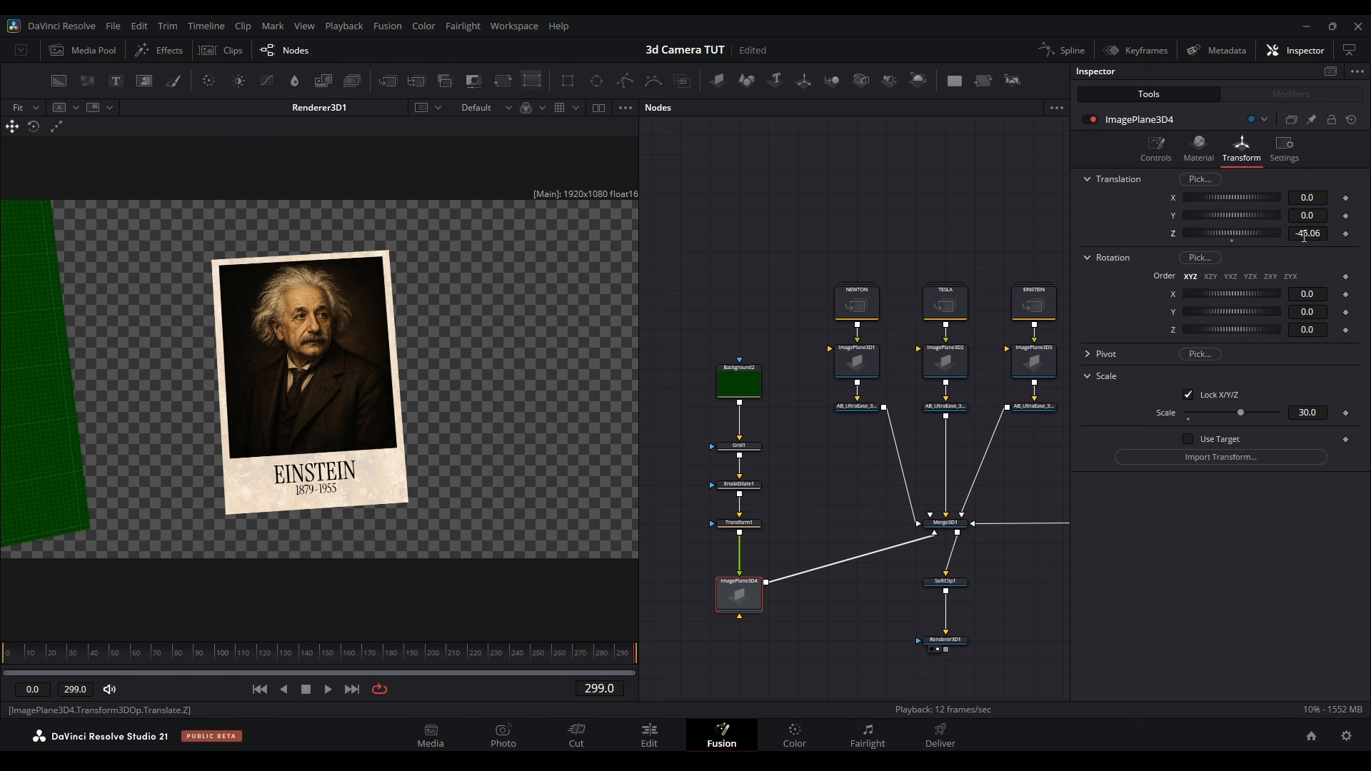
left_click_drag(1308, 232, 1267, 233)
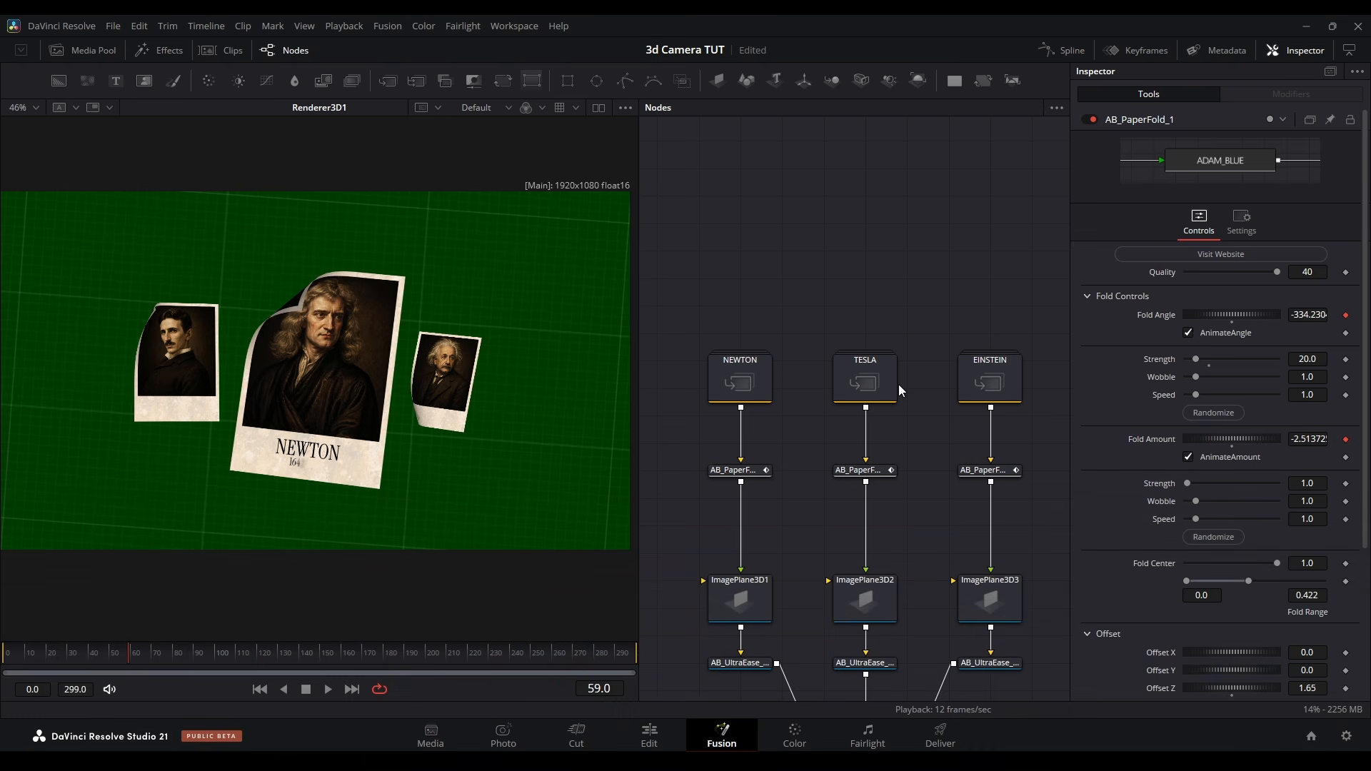
left_click_drag(750, 472, 571, 408)
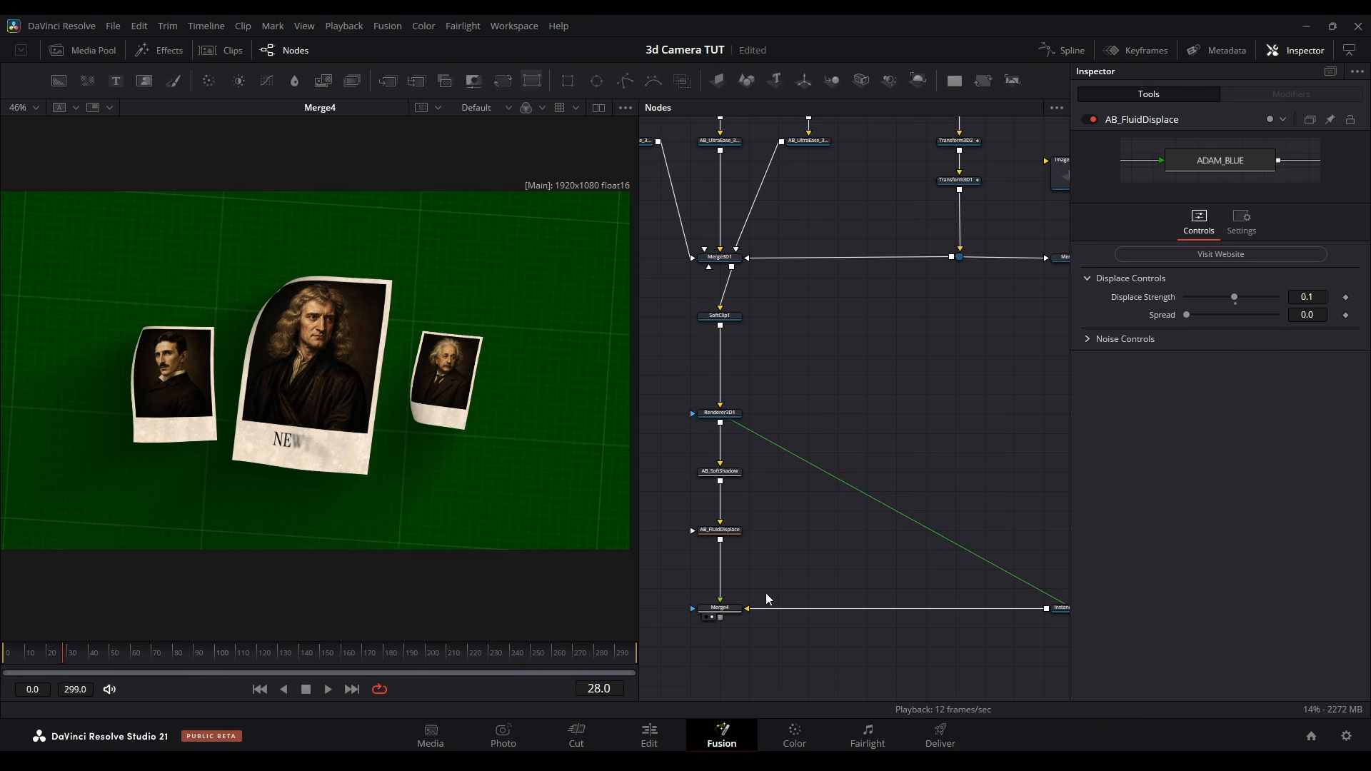
Add a Soft Glow after the AB_FluidDisplace node with Glow Size 40.9 and Blend 0.346
left_click_drag(766, 593, 785, 474)
key("shift+space")
type("soft")
key("Return")
left_click_drag(1195, 271, 1219, 303)
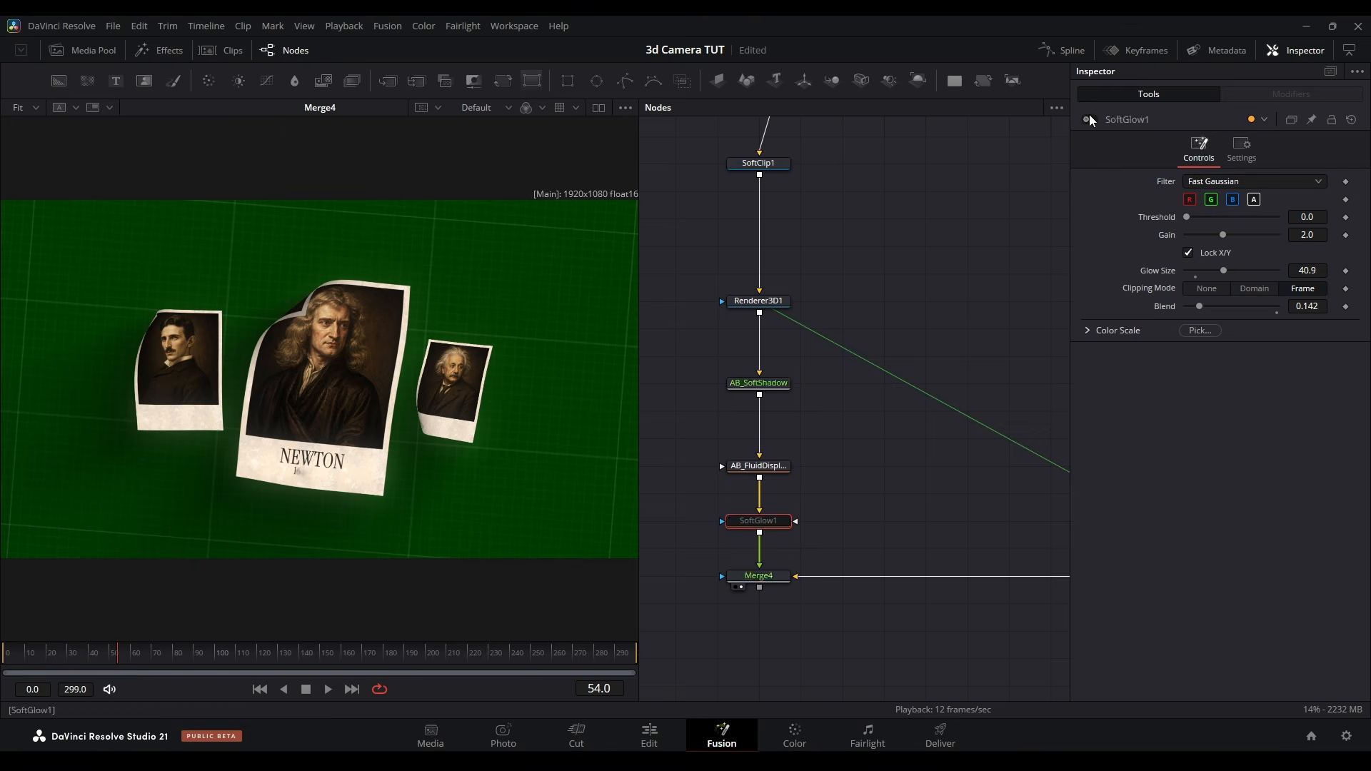
Add an Emboss at 0.5 blend after the final merge, follow it with a Vignette and reduce the Vignette's blend
left_click(850, 423)
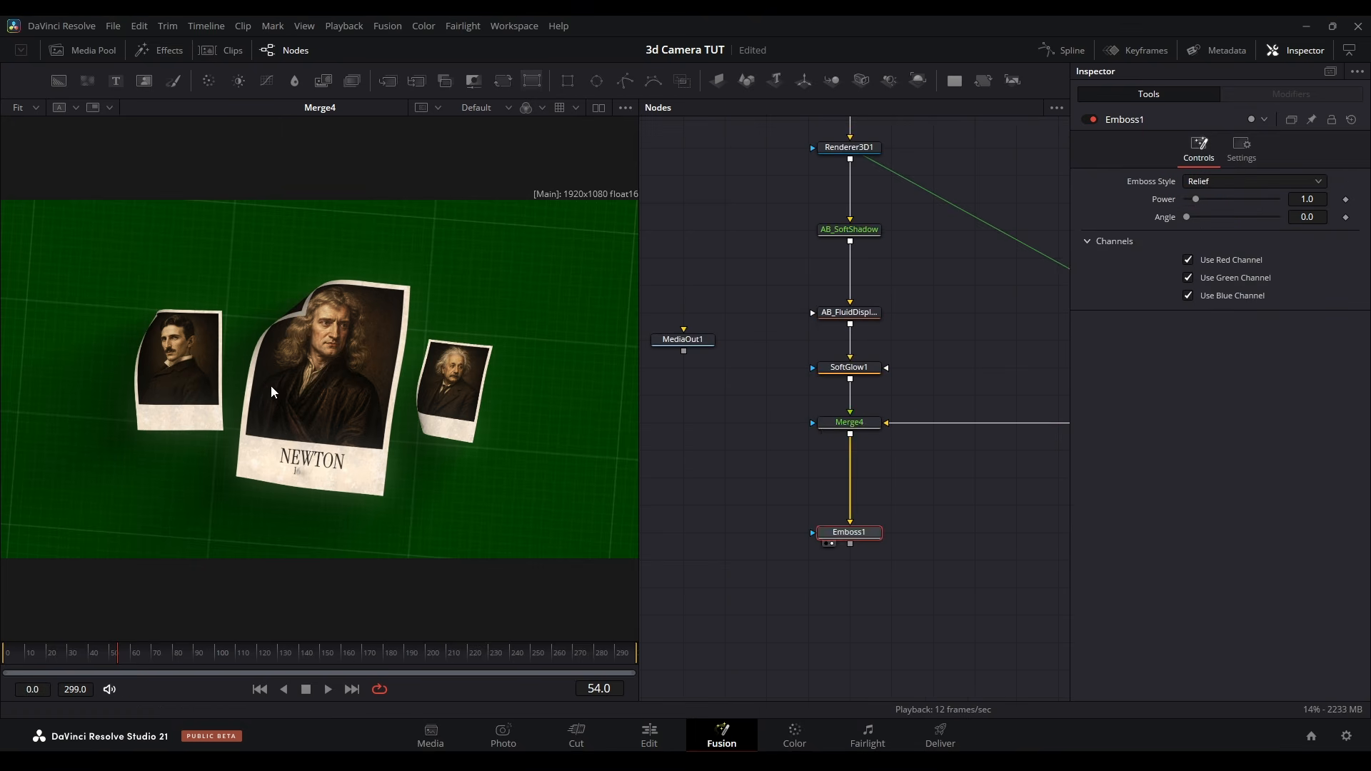
scroll(271, 384, "up", 5)
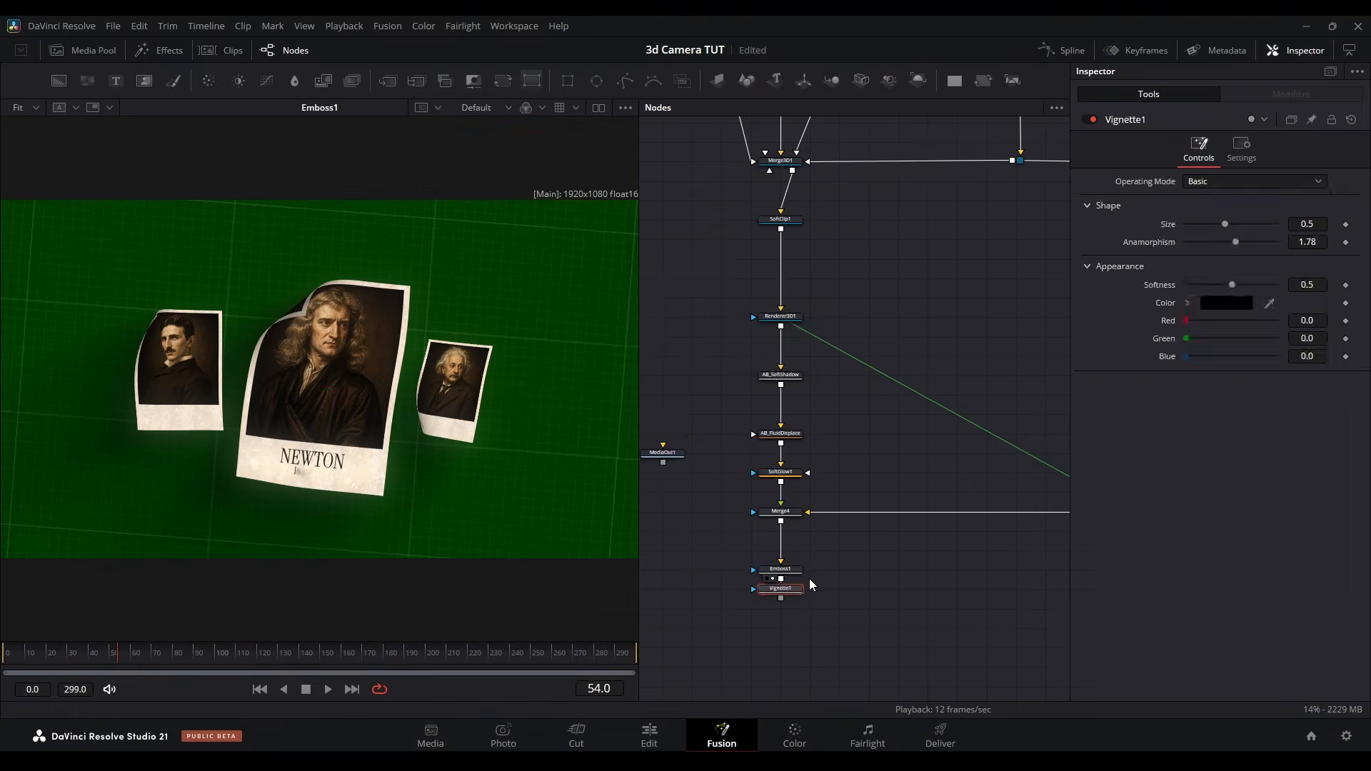
left_click(1242, 150)
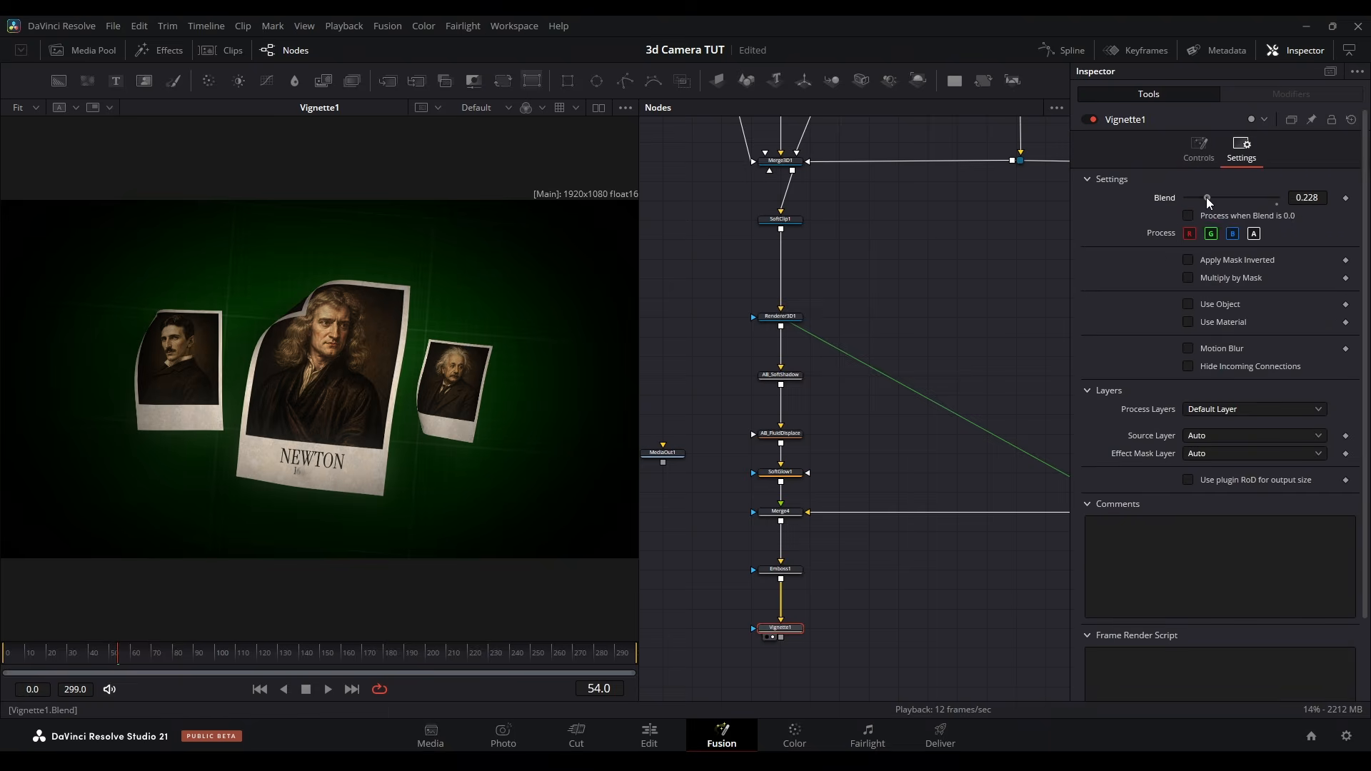